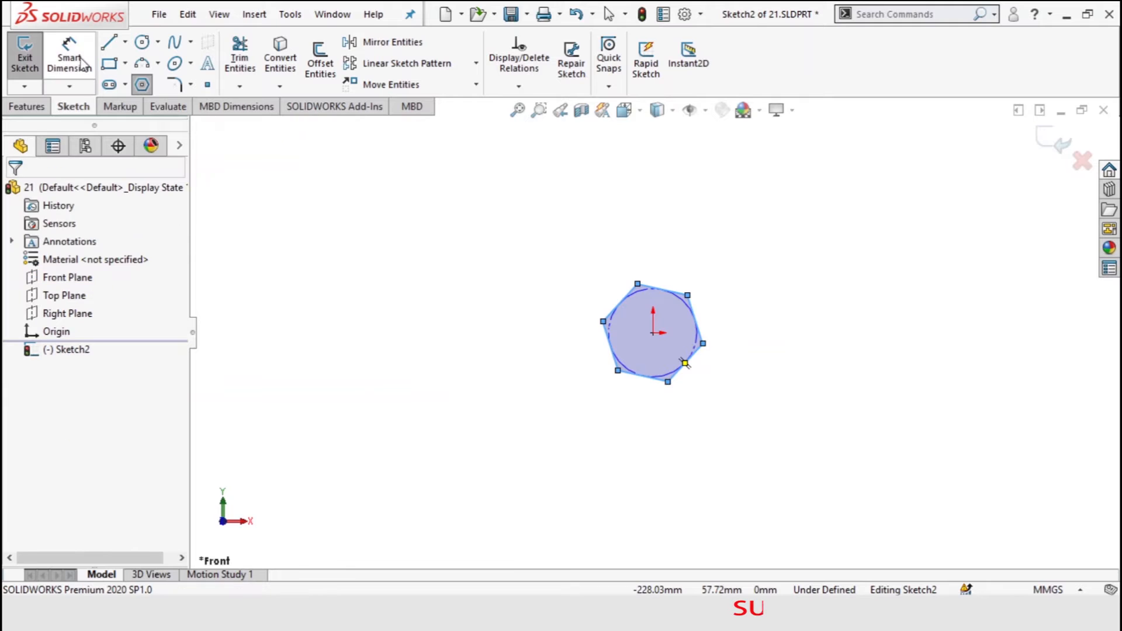
Step: Dimension the inscribed circle of the hexagon sketch to a diameter of 18 mm
click(650, 289)
click(650, 202)
text(18)
click(573, 193)
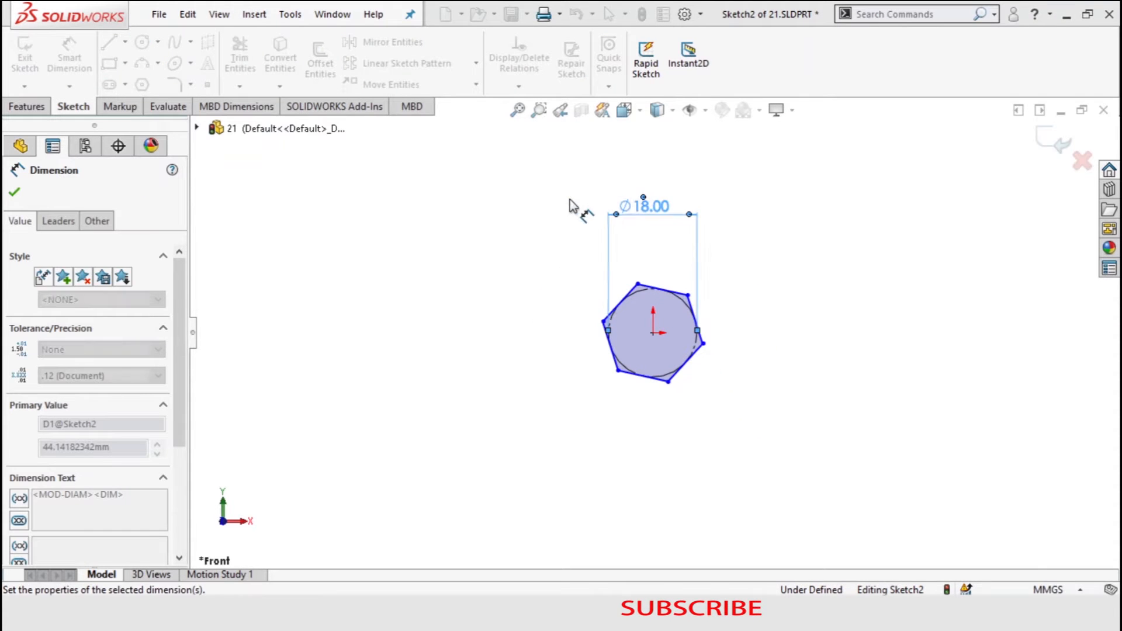
click(517, 110)
click(15, 191)
Step: Extrude the hexagon profile 10 mm with a blind end condition to form the bolt head
click(39, 108)
click(25, 74)
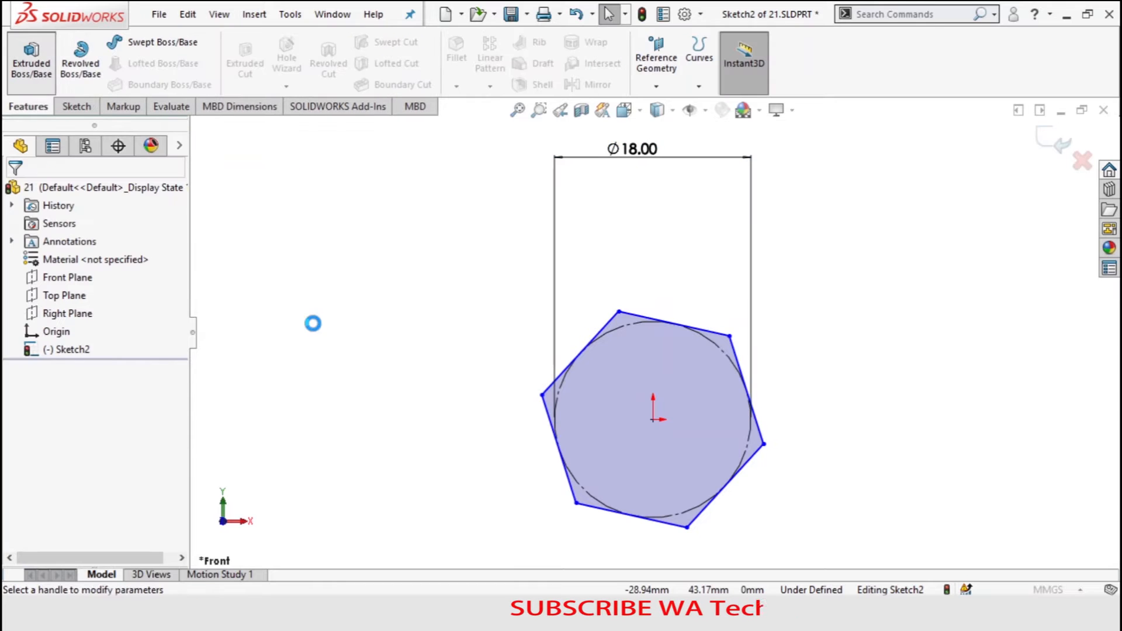
click(14, 191)
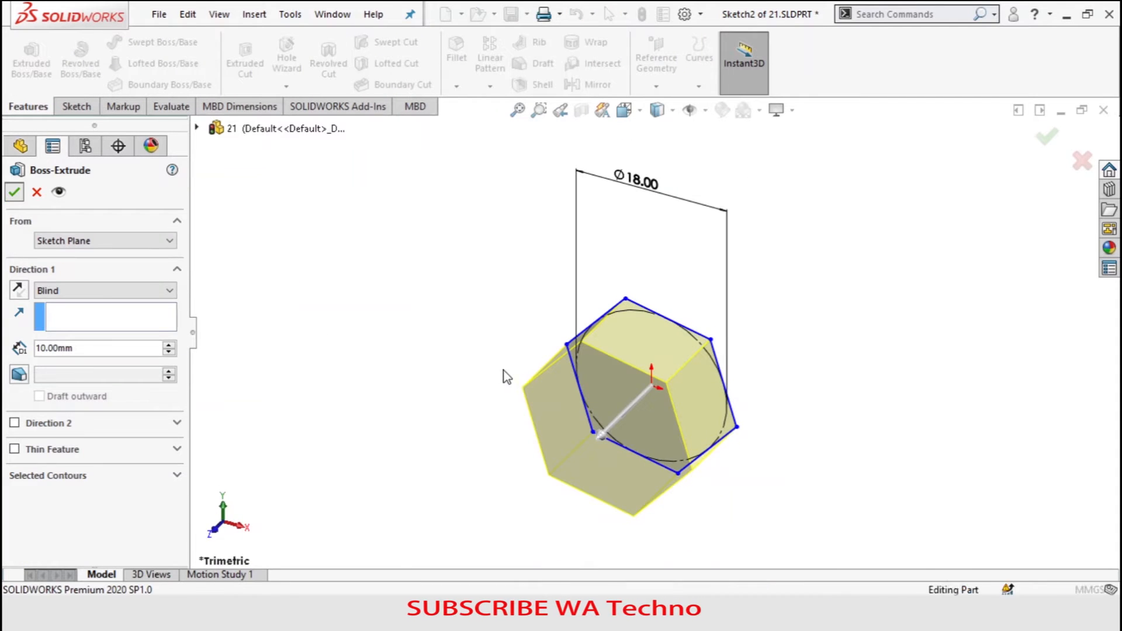
Step: Start a sketch on the back face of the hexagonal head and draw an origin-centred circle with a radius of about 4.6 mm
right_click(771, 365)
click(824, 440)
drag(818, 435, 690, 434)
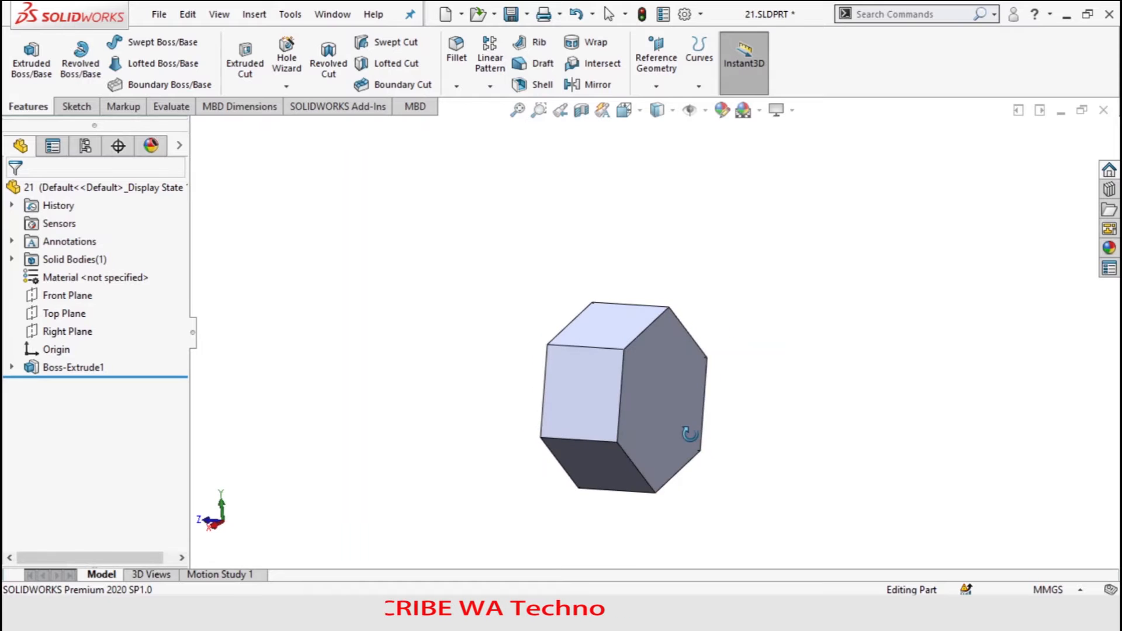
right_click(792, 382)
click(829, 250)
click(655, 385)
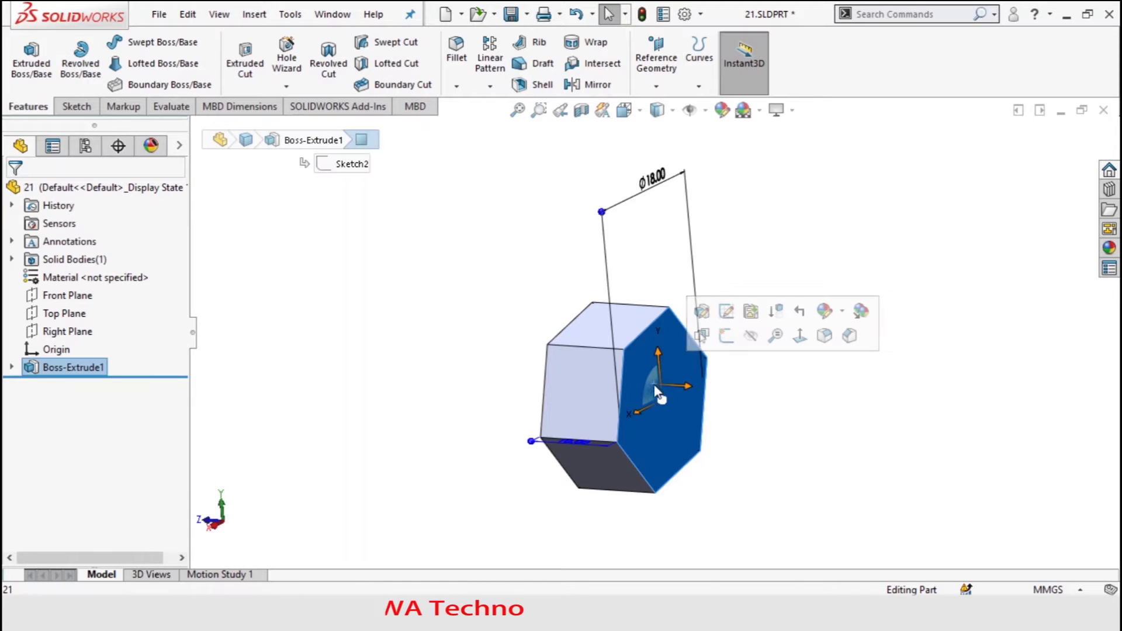
click(722, 342)
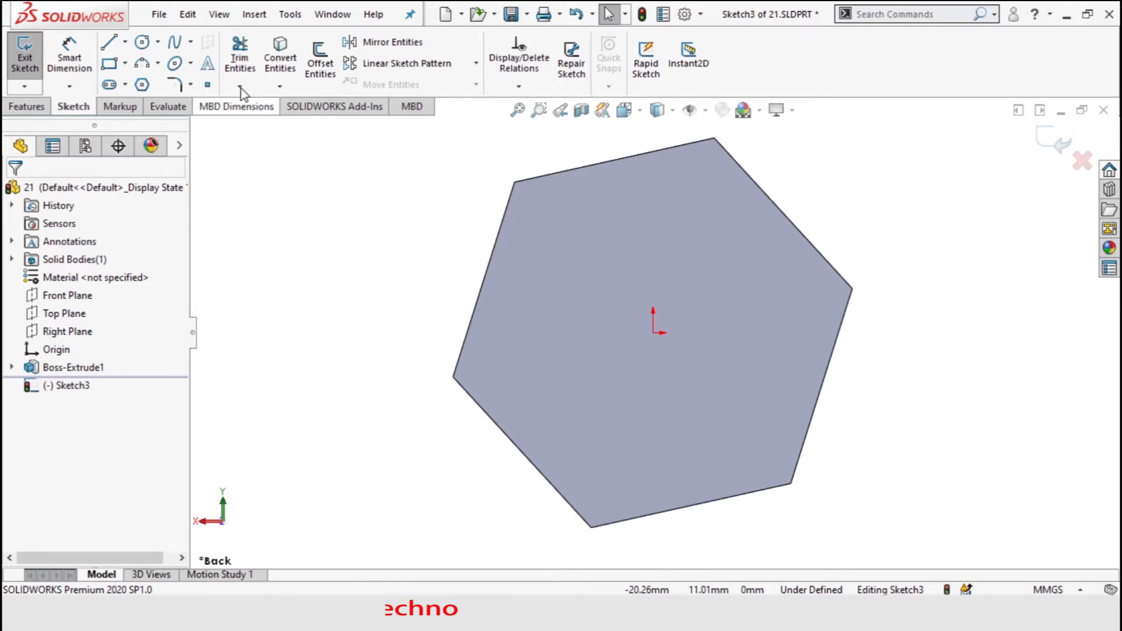
click(142, 42)
click(652, 333)
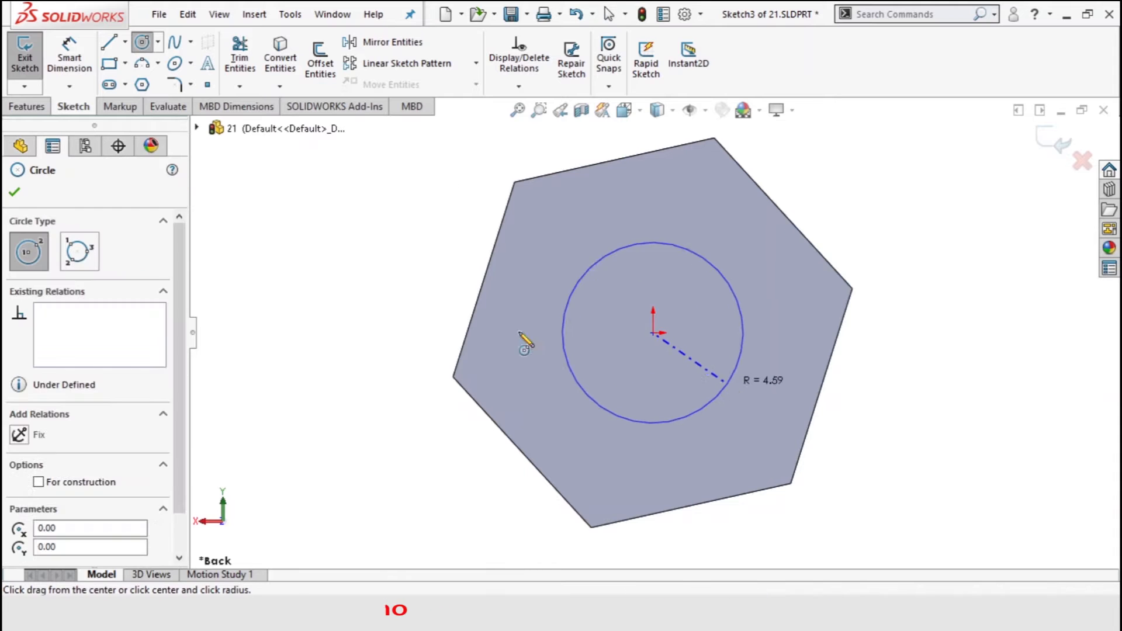
click(726, 380)
click(15, 193)
Step: Dimension the circle on the head's back face to a diameter of 12 mm
click(65, 86)
click(735, 371)
click(828, 248)
text(12)
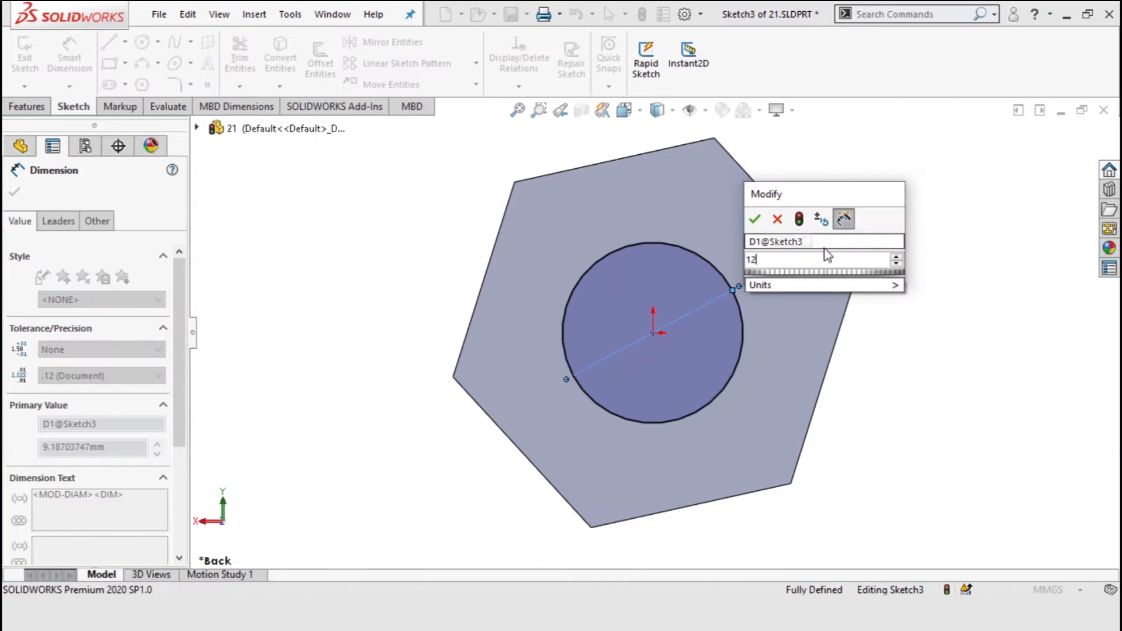
click(754, 219)
key(Escape)
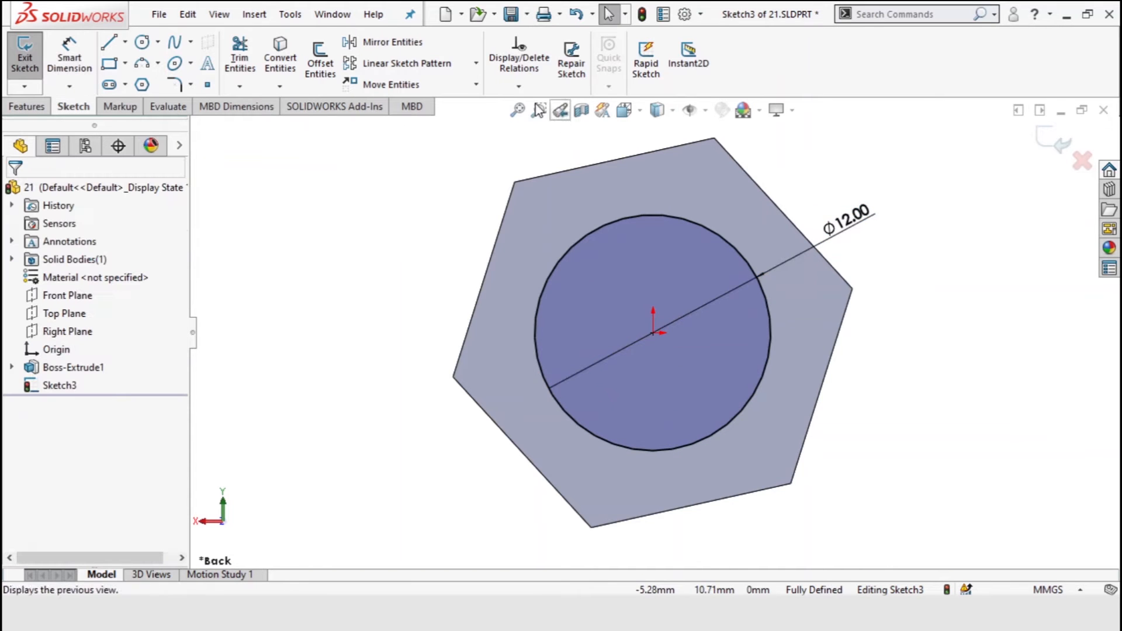
Step: Extrude the 12 mm circle 40 mm away from the head as the bolt shank, with the result merged
click(536, 107)
right_click(306, 187)
click(380, 297)
drag(380, 297, 462, 300)
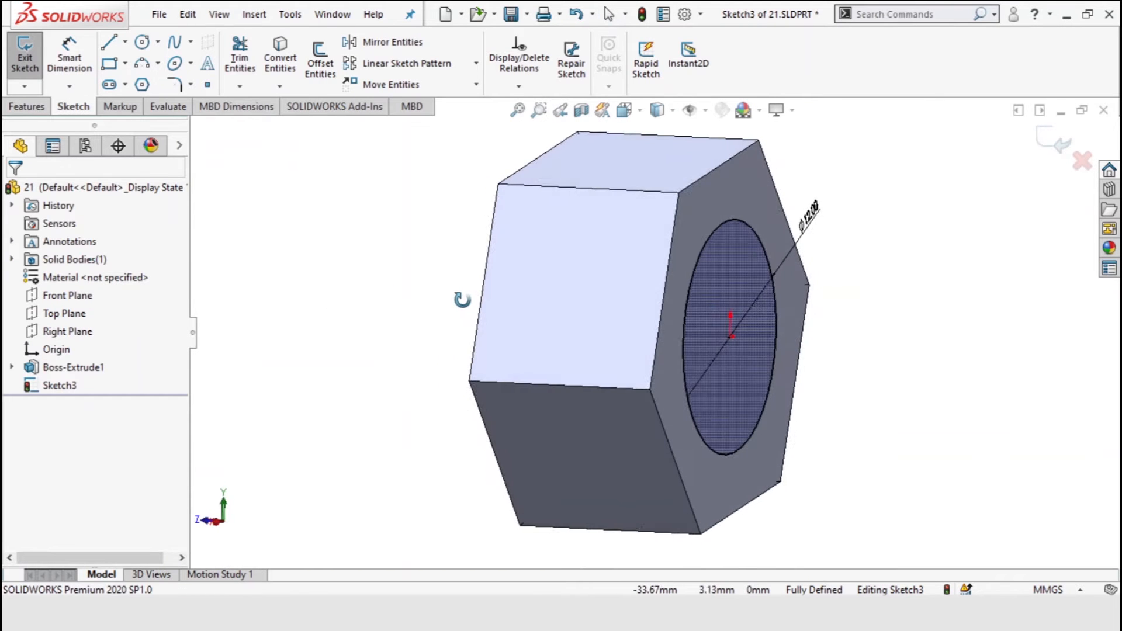
click(26, 106)
click(31, 59)
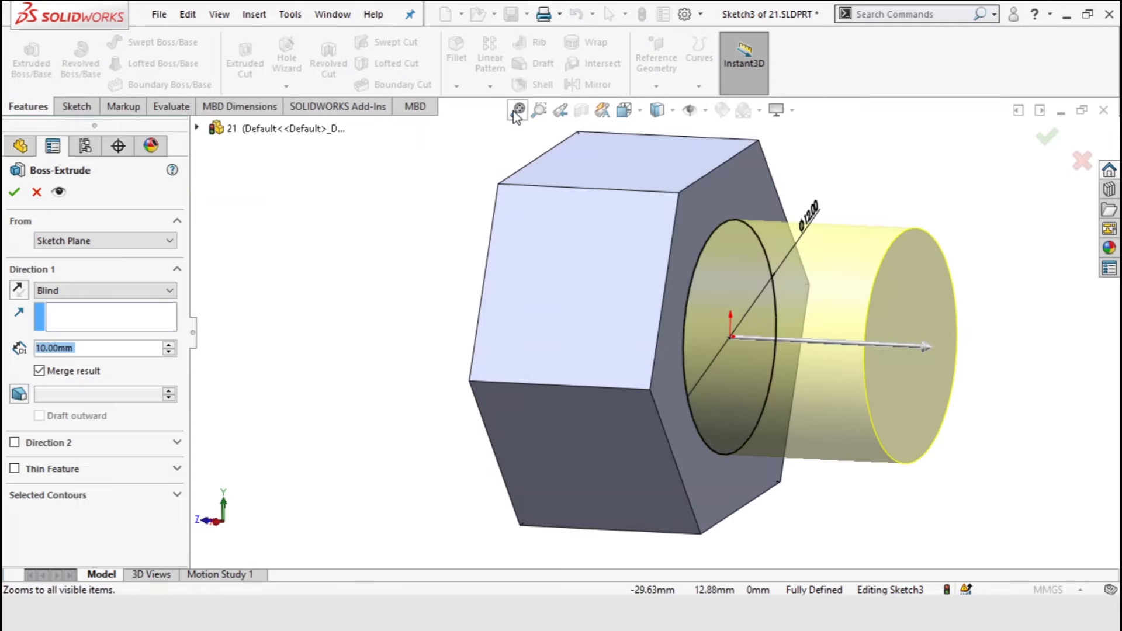
click(517, 111)
click(169, 349)
click(169, 348)
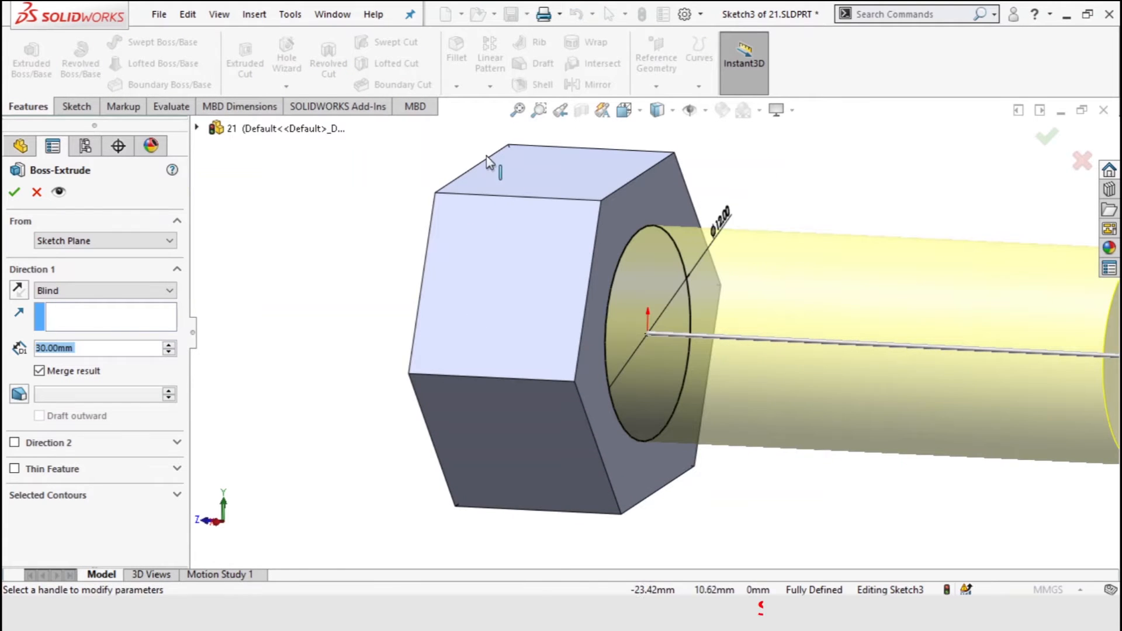
click(517, 111)
click(168, 347)
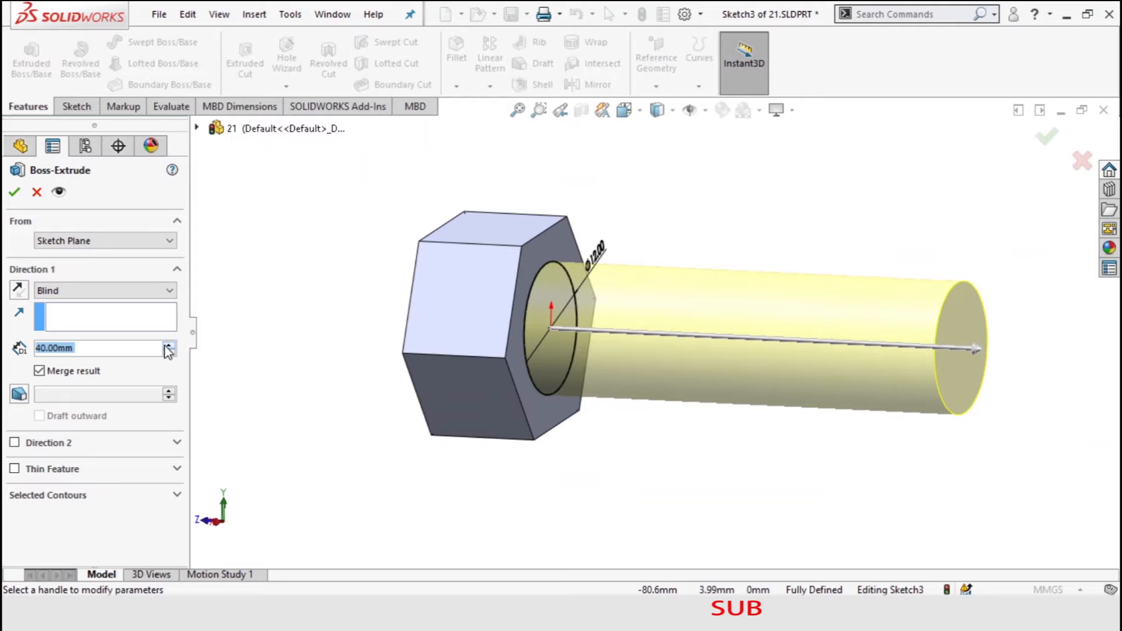
click(169, 346)
click(169, 351)
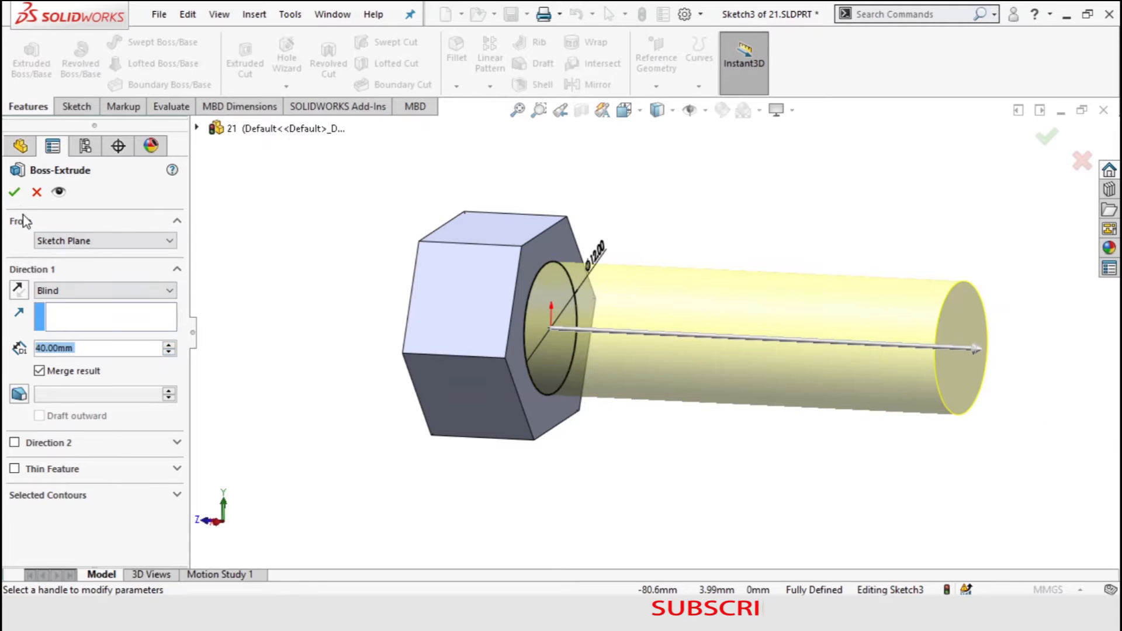
click(14, 192)
click(270, 317)
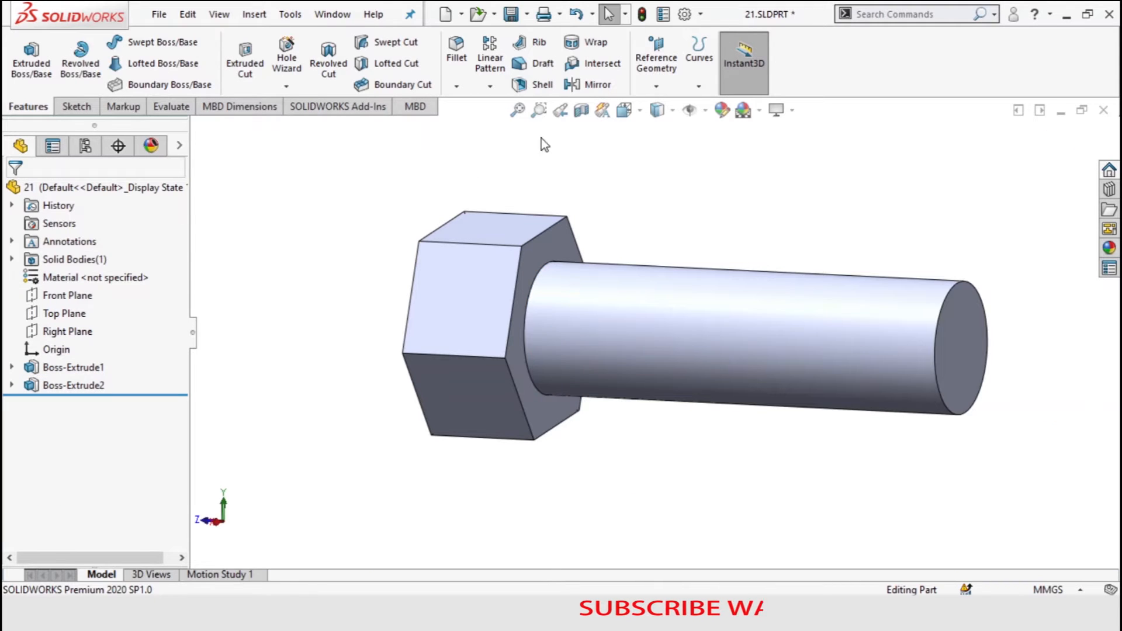
Step: Start a sketch on the head face around the shank and draw an origin-centred circle with a diameter of about 13.8 mm
click(517, 110)
right_click(397, 201)
click(435, 266)
drag(435, 267, 409, 436)
right_click(359, 440)
click(413, 306)
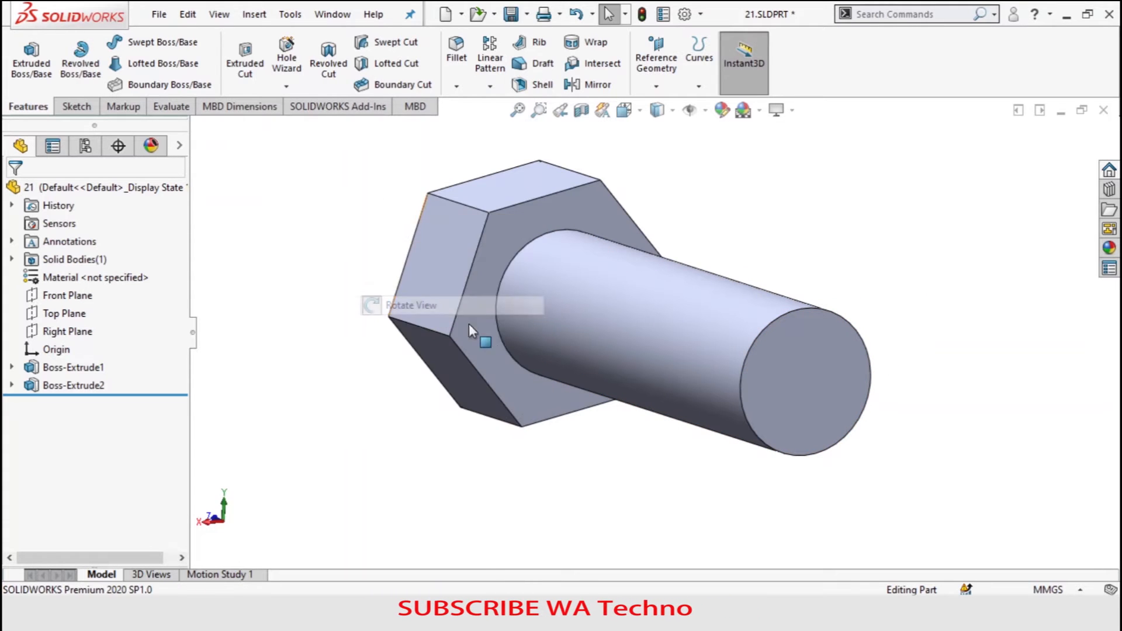
click(475, 332)
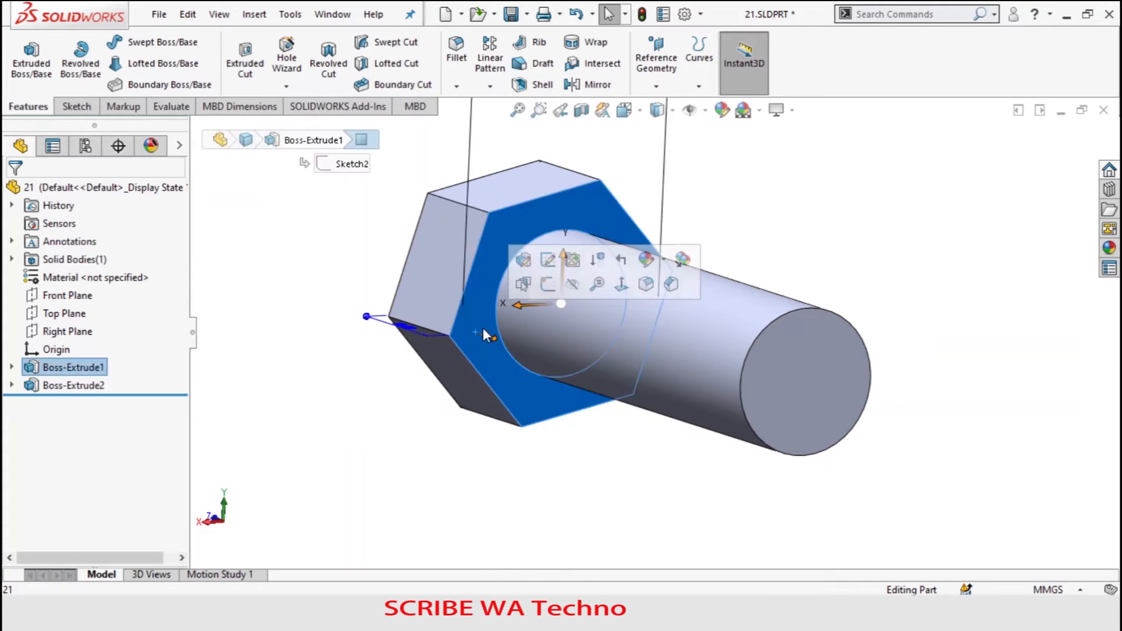
click(549, 288)
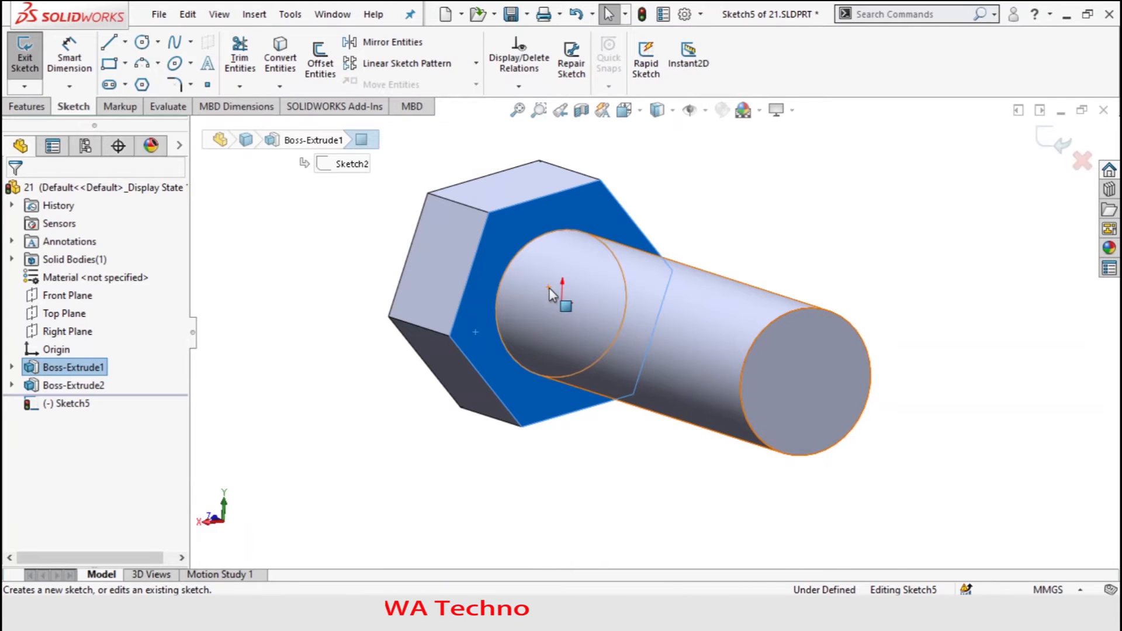
click(174, 63)
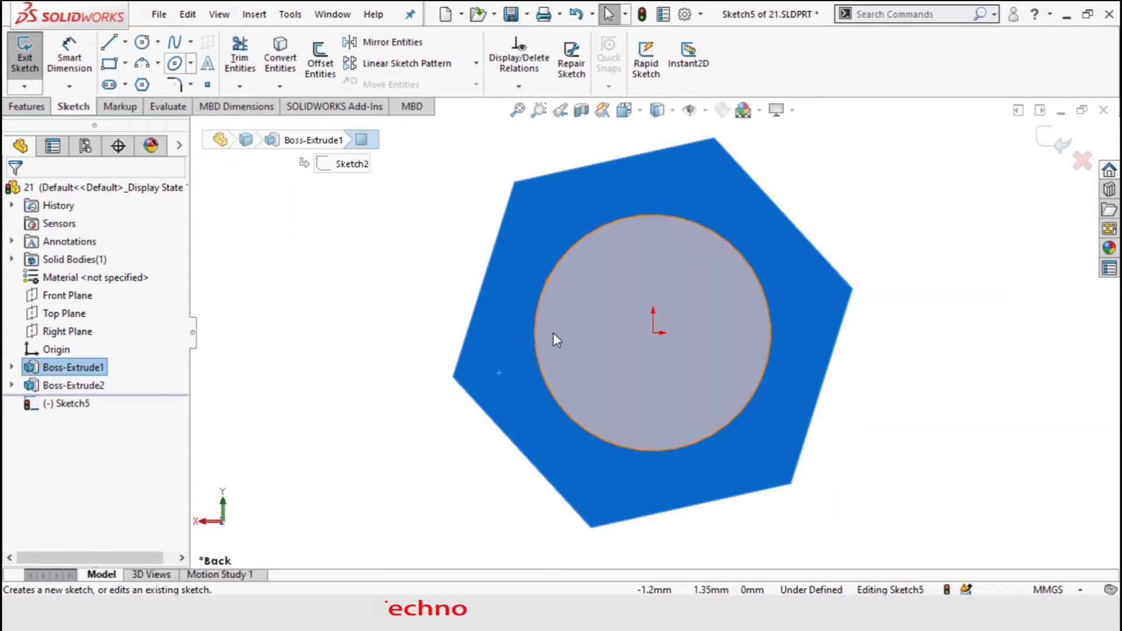
click(148, 50)
click(143, 47)
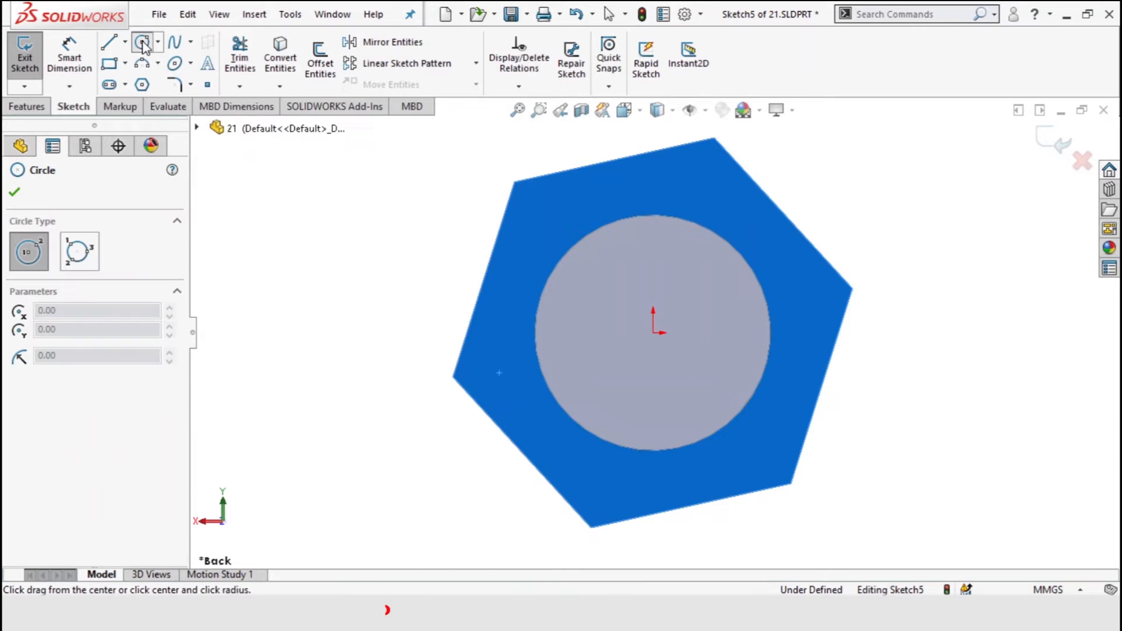
click(653, 333)
click(770, 403)
key(Escape)
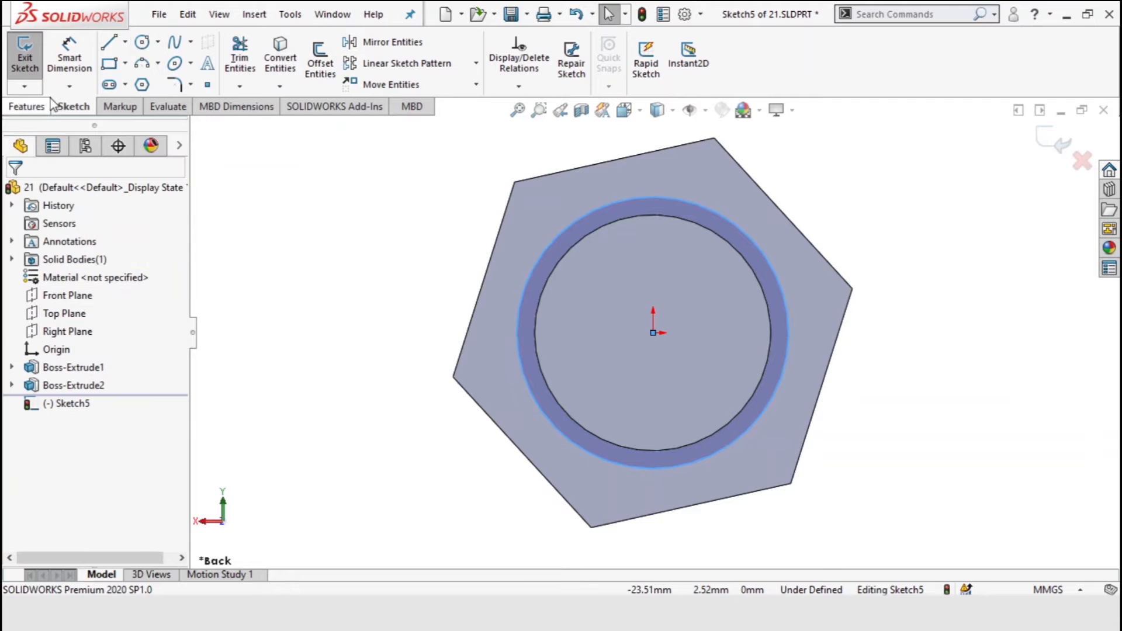
Step: Dimension the new circle around the shank to a diameter of 17 mm
click(517, 325)
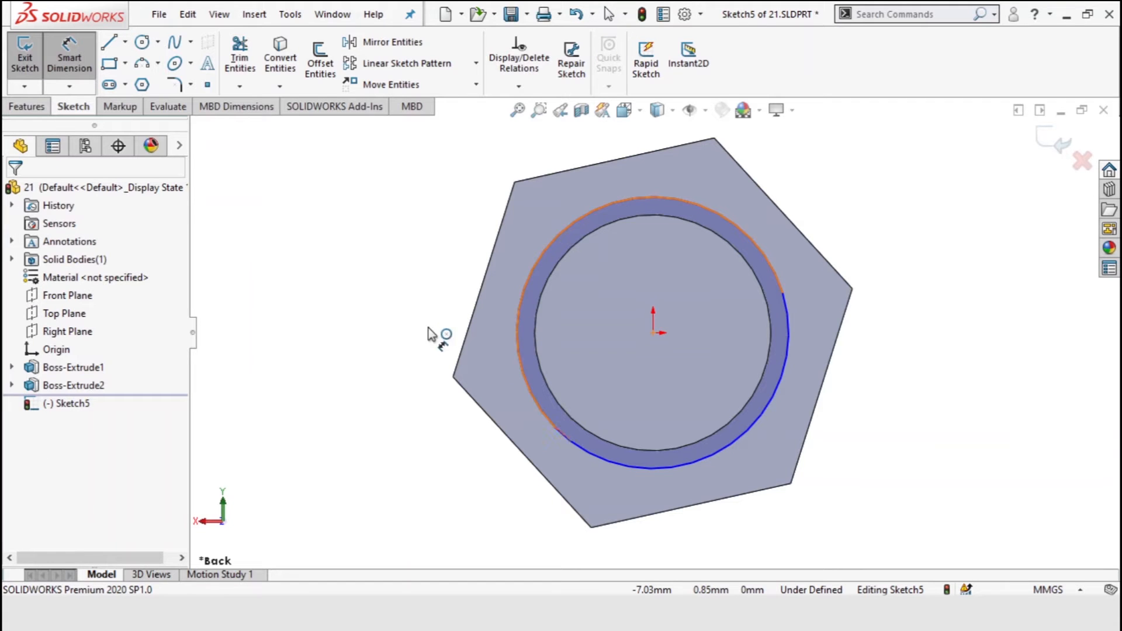
click(381, 336)
text(17)
click(306, 310)
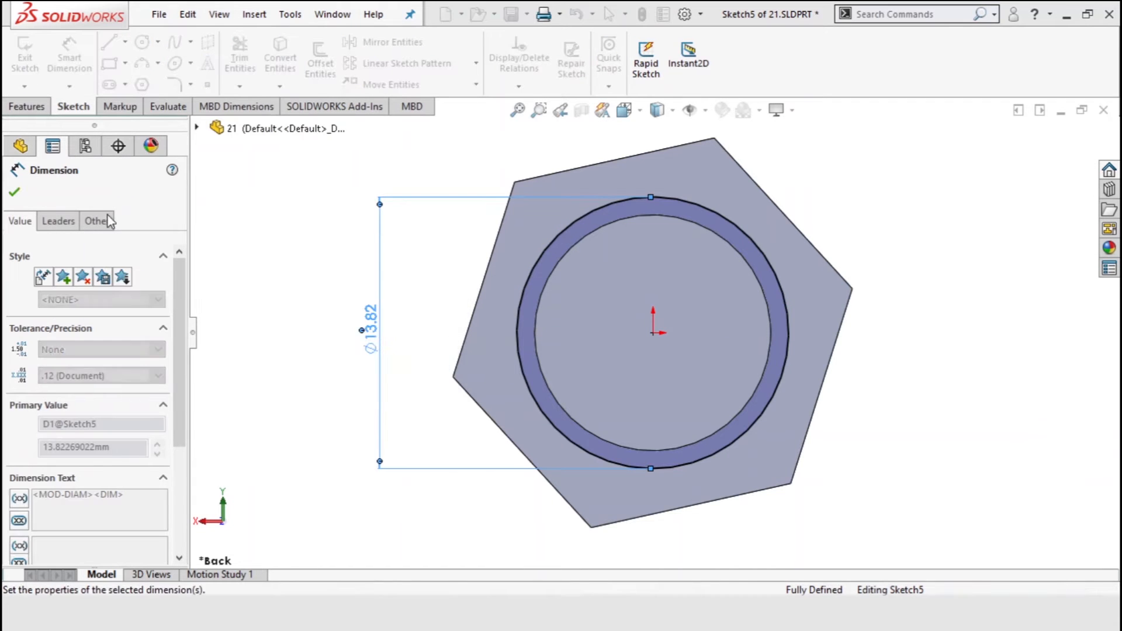
click(15, 192)
Step: Cut the head corners outside the 17 mm circle with a 10 mm extruded cut, flipped side to cut and 45° draft
click(40, 106)
click(244, 63)
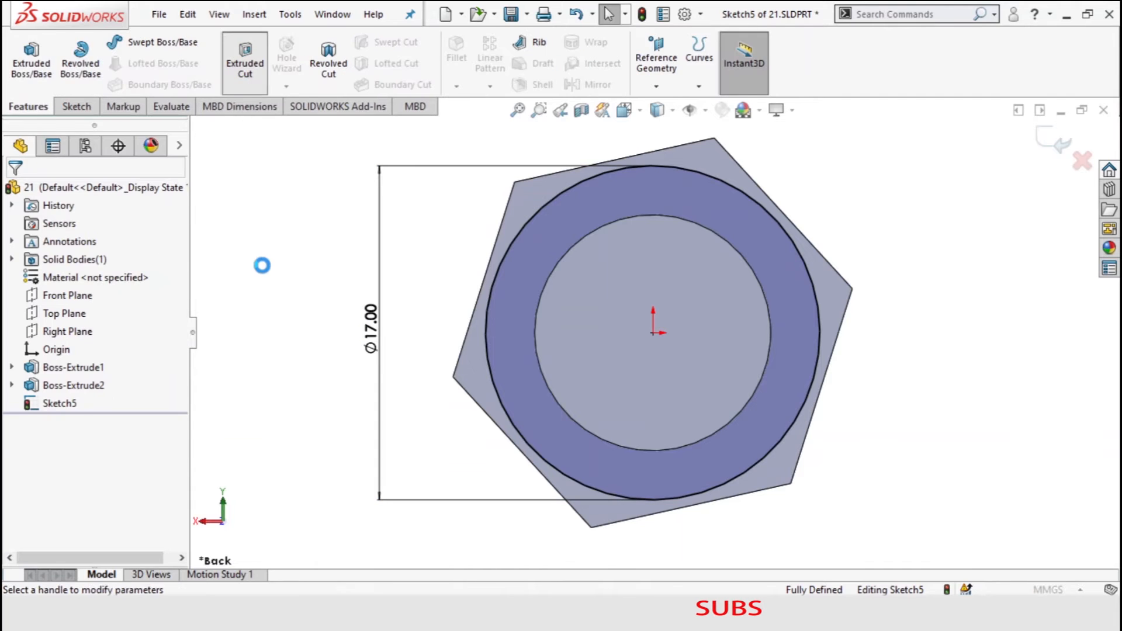
click(39, 371)
click(19, 395)
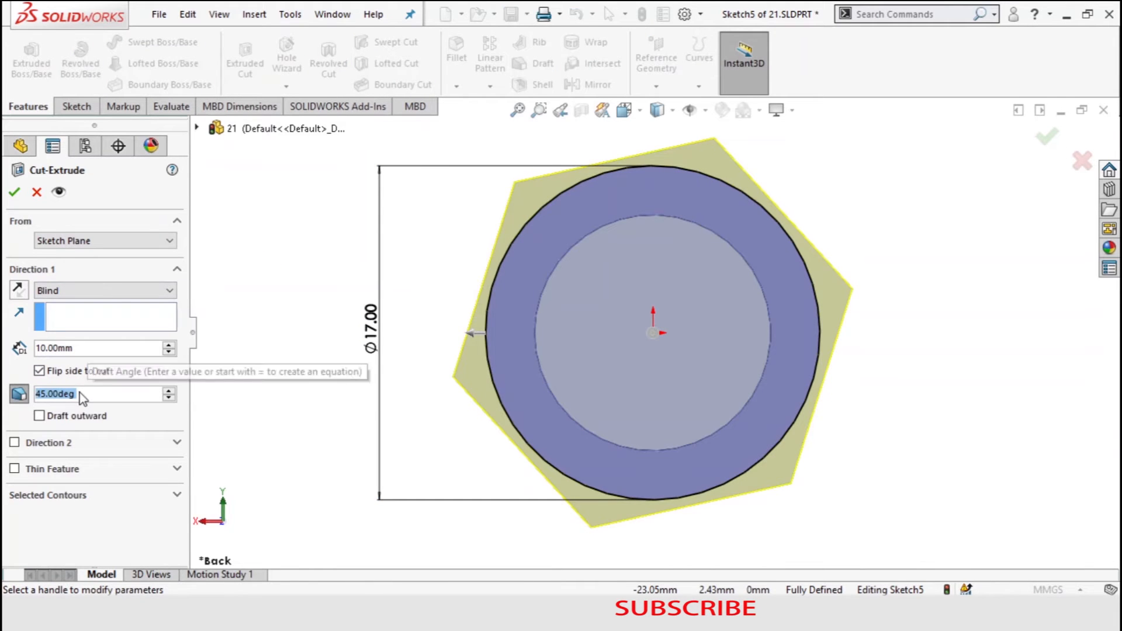
click(14, 192)
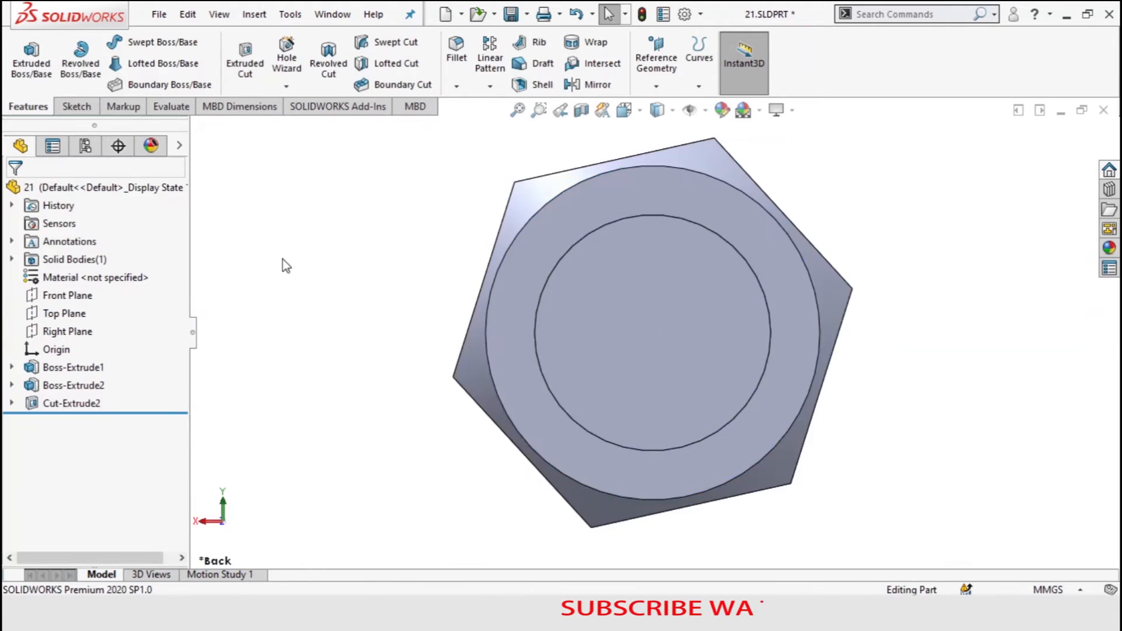
Step: Create a reference plane offset 5 mm from the Front Plane, through the middle of the bolt head
click(537, 111)
right_click(378, 230)
click(412, 321)
drag(412, 324, 458, 340)
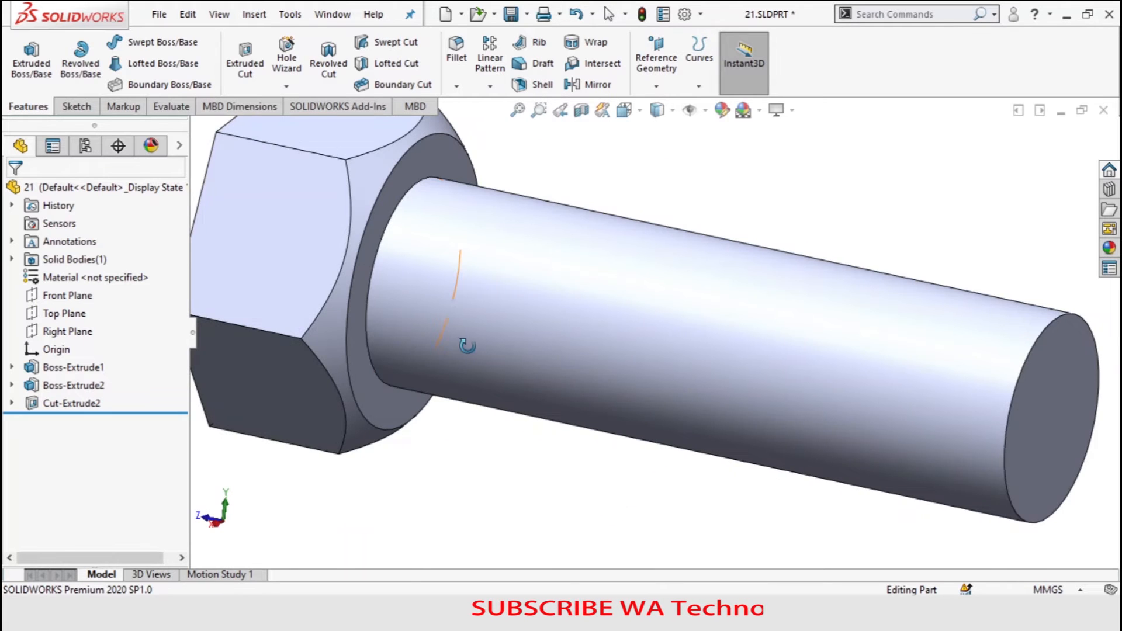
click(518, 110)
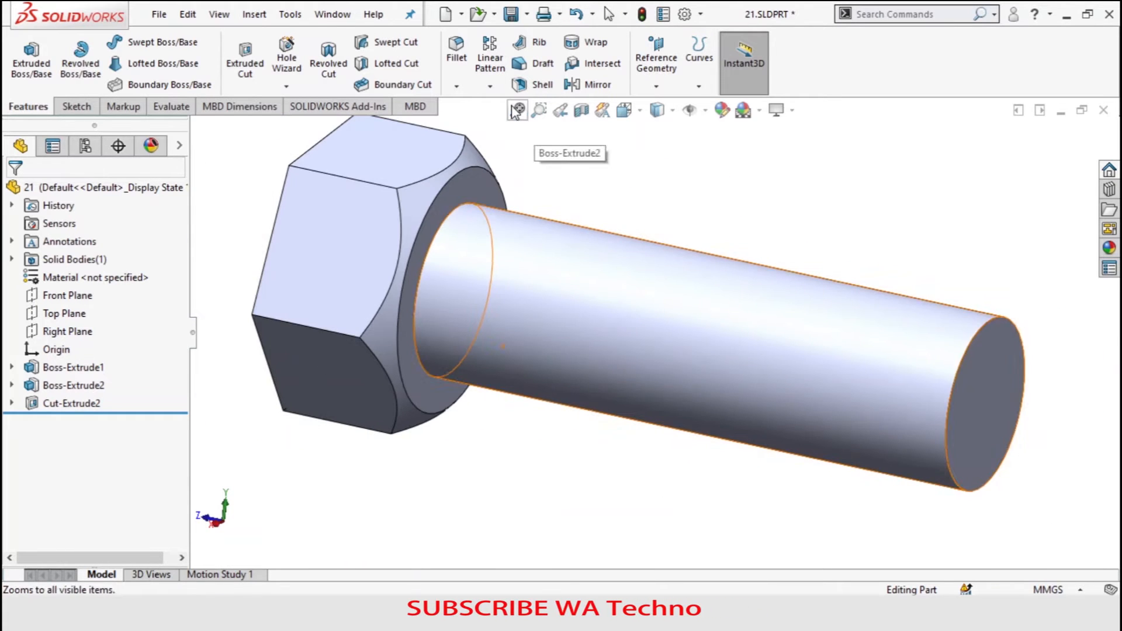
click(65, 313)
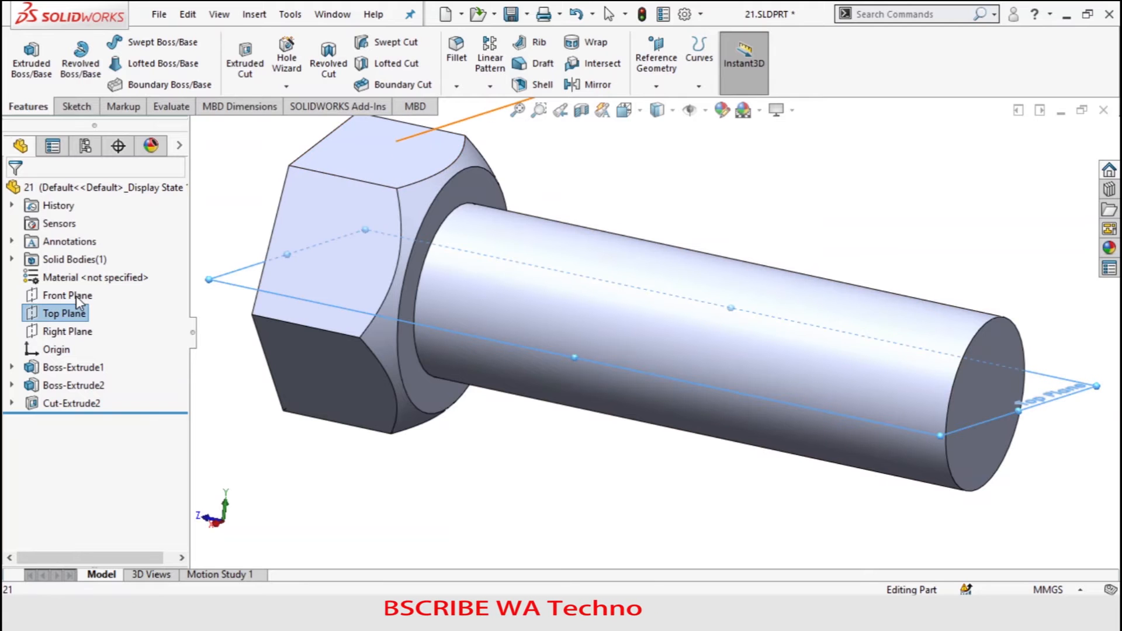
click(656, 87)
click(667, 106)
text(5)
click(15, 196)
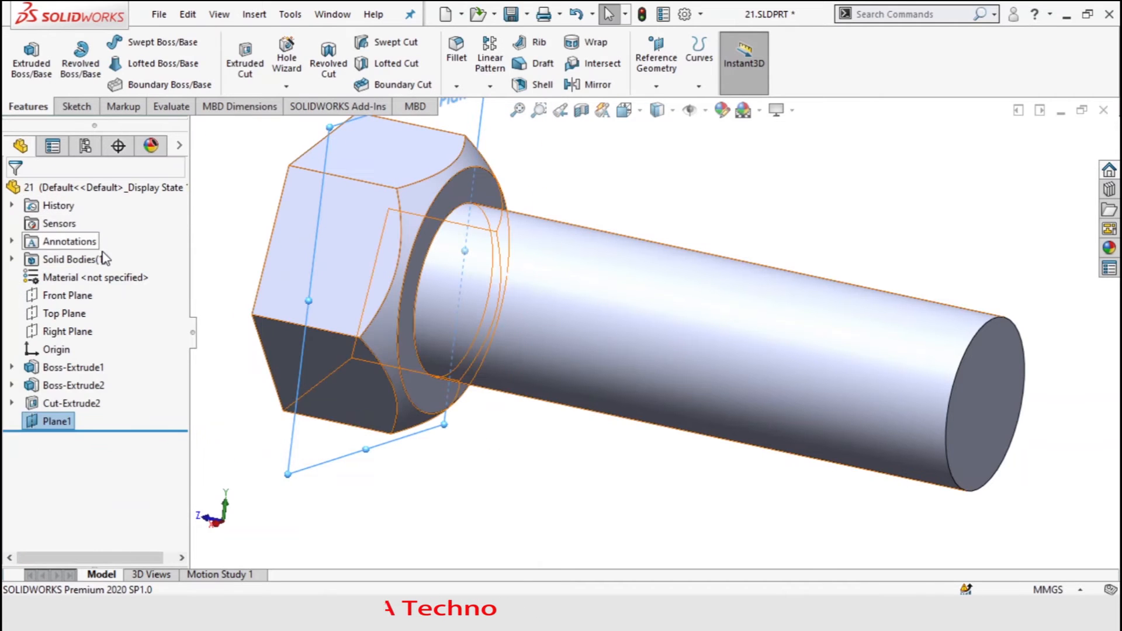
Step: Mirror the drafted corner cut about the new mid-head plane to the other side of the bolt head
click(590, 84)
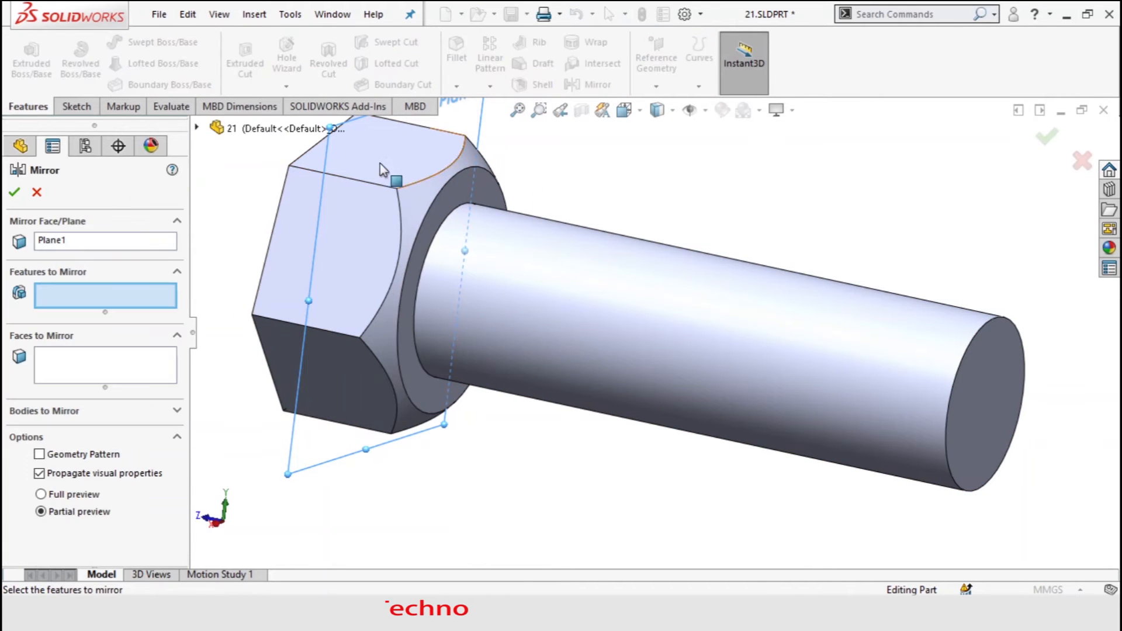
click(198, 127)
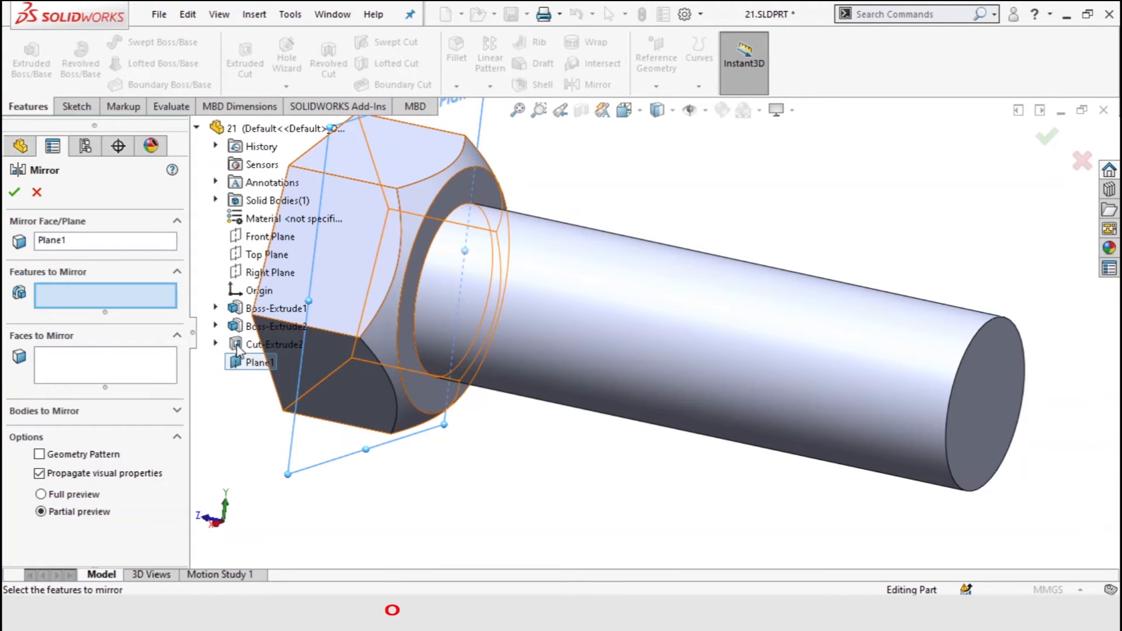
click(238, 344)
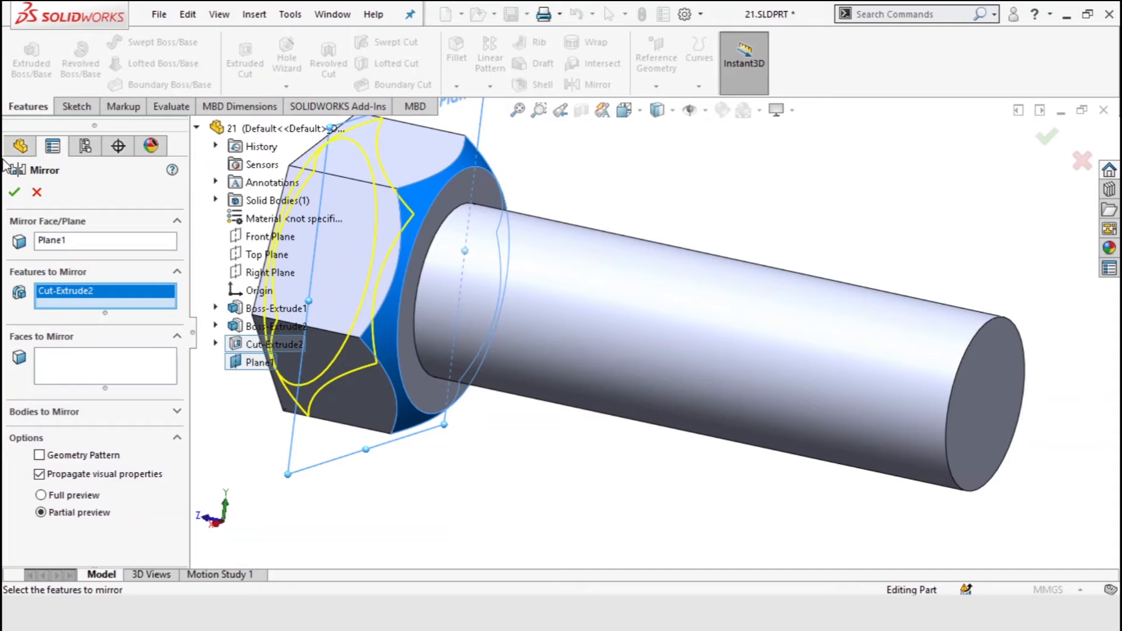
click(14, 192)
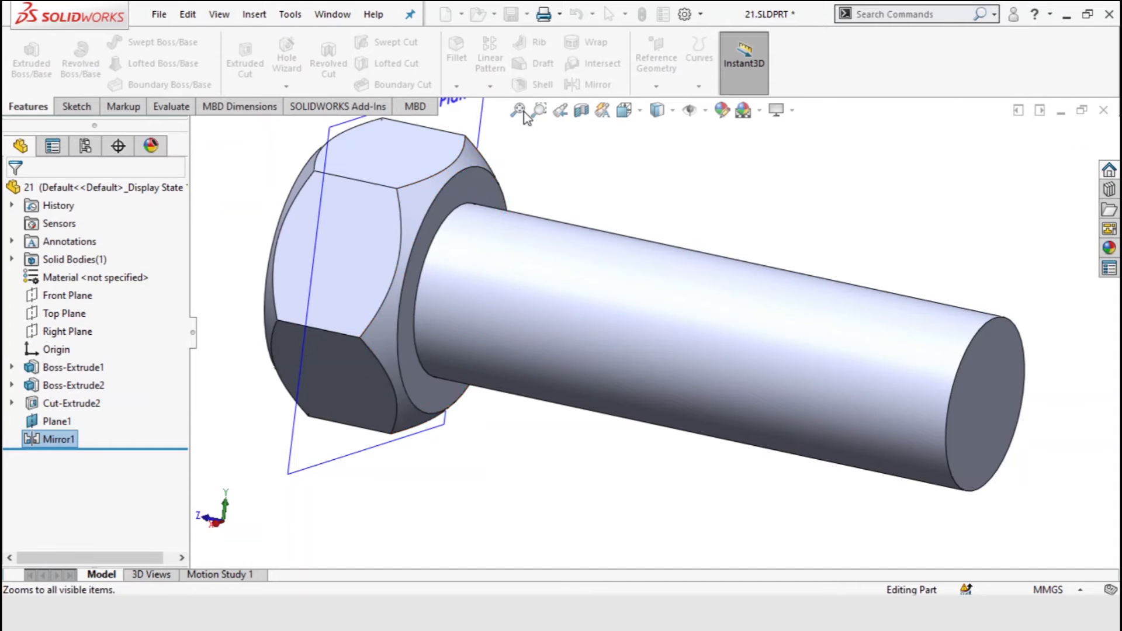
Step: Hide the reference plane that runs through the middle of the bolt head
click(538, 110)
click(65, 421)
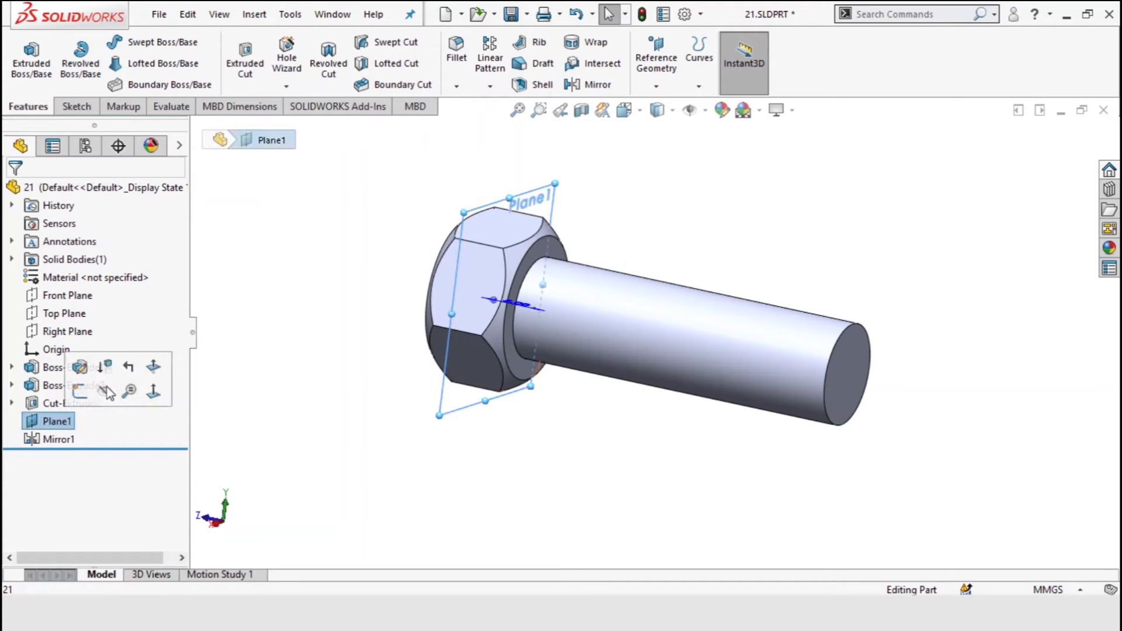
click(105, 391)
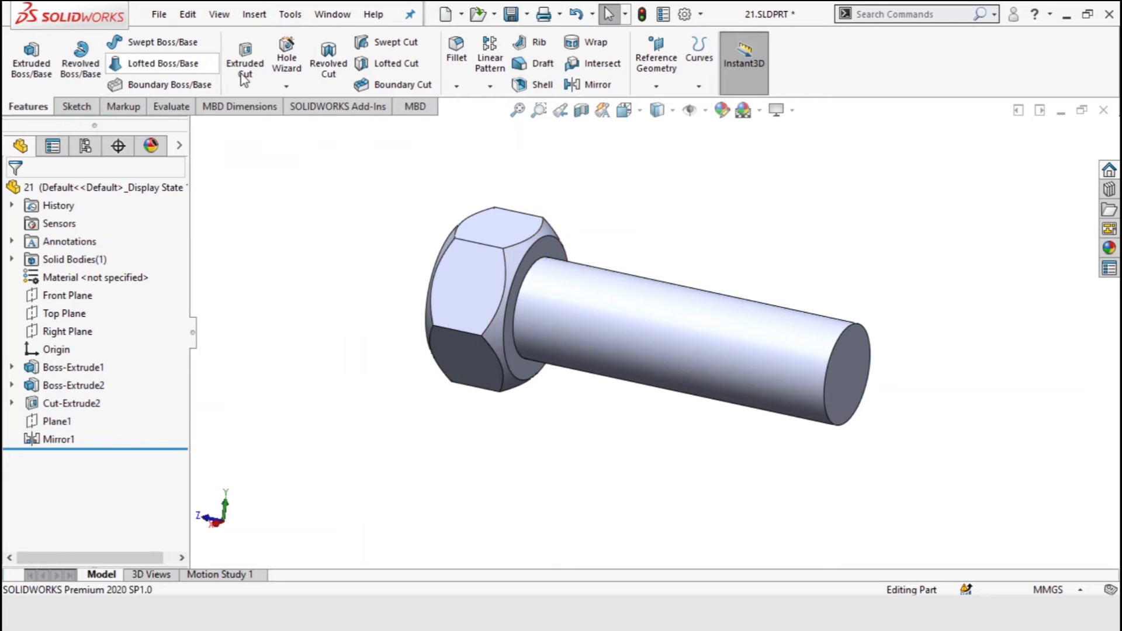
Step: Create an extruded Metric Tap M12x1.75 thread from the shank's end edge up to the underside of the bolt head
click(286, 87)
click(312, 144)
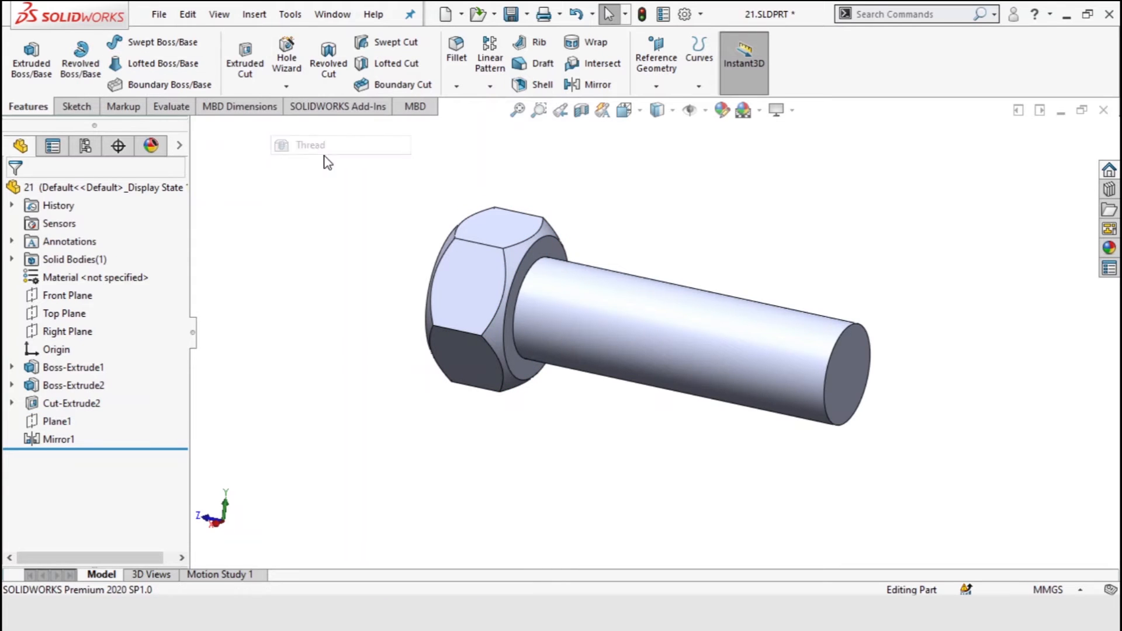
click(834, 423)
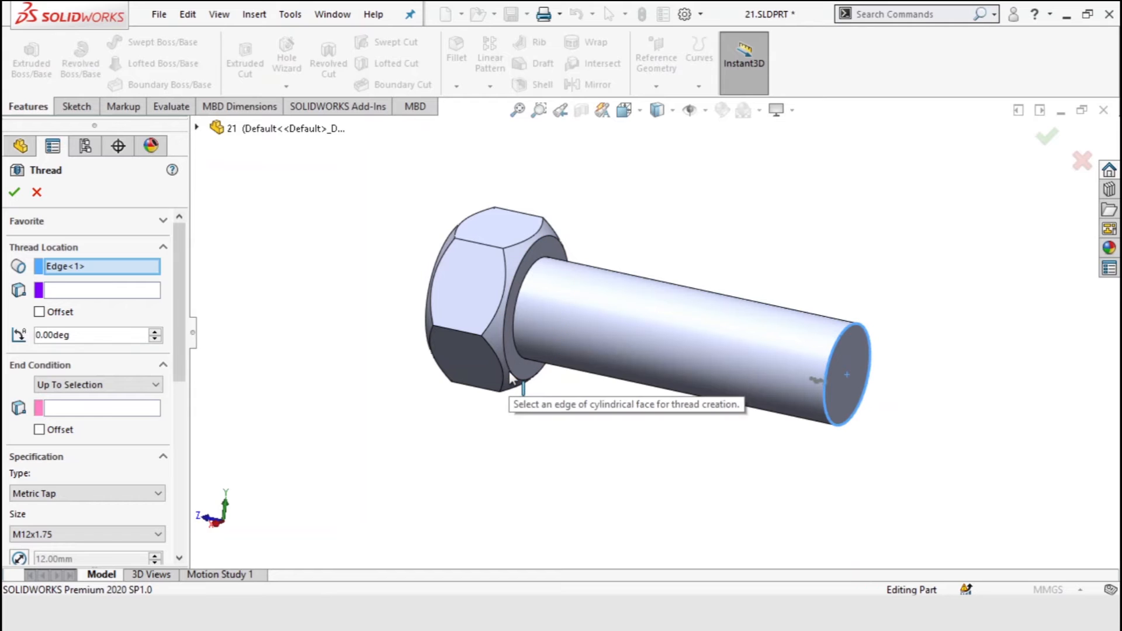
click(140, 409)
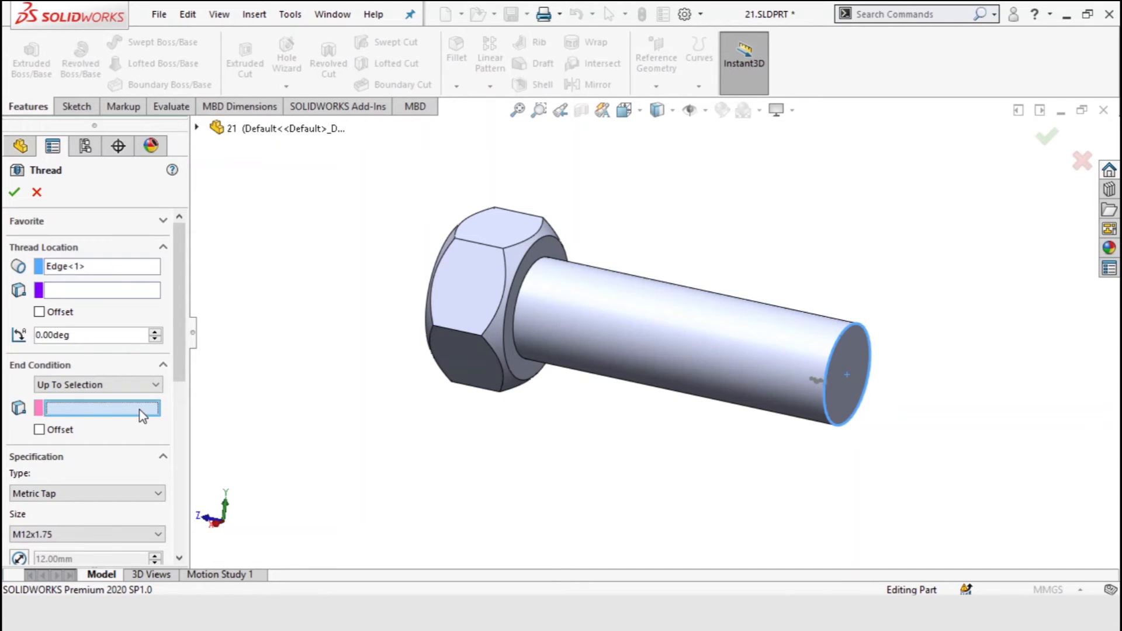
click(514, 367)
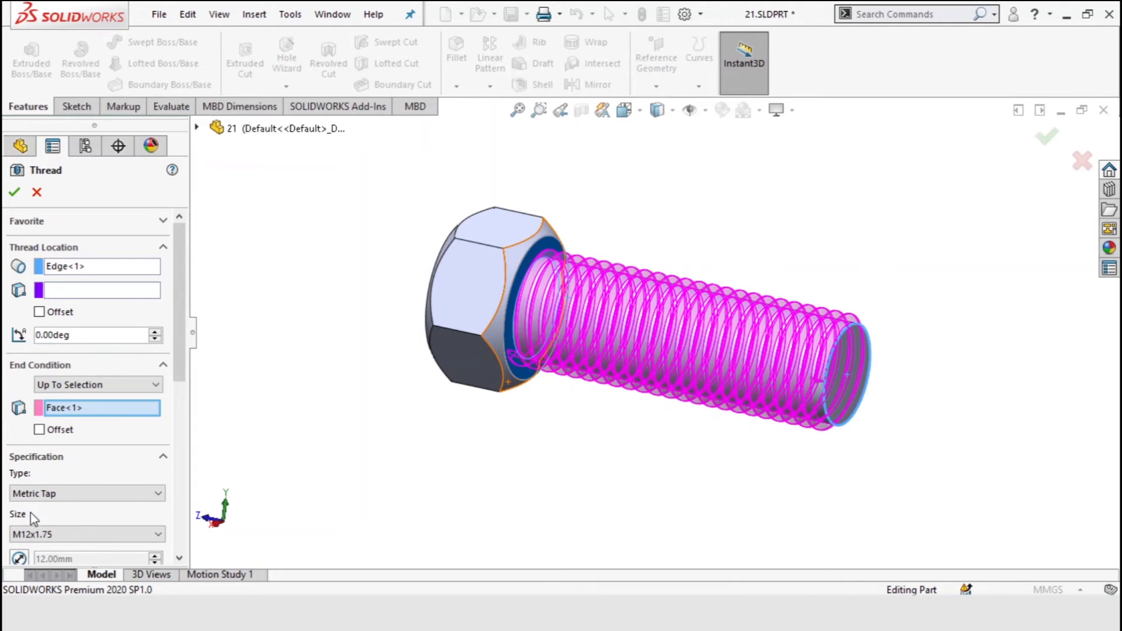
scroll(184, 351, down, 3)
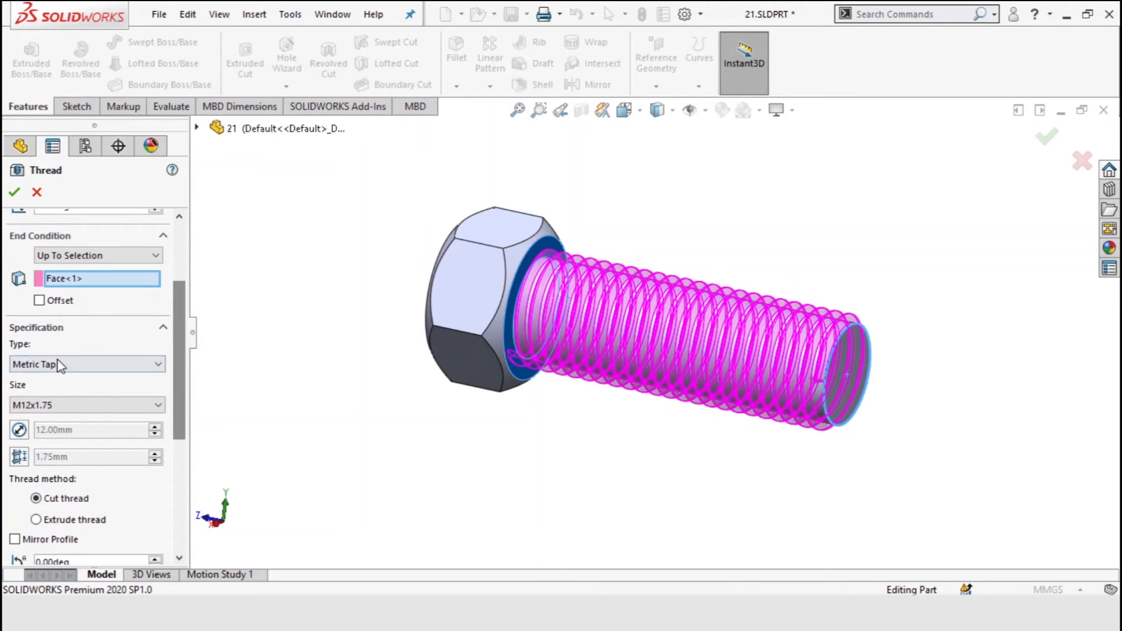
click(36, 518)
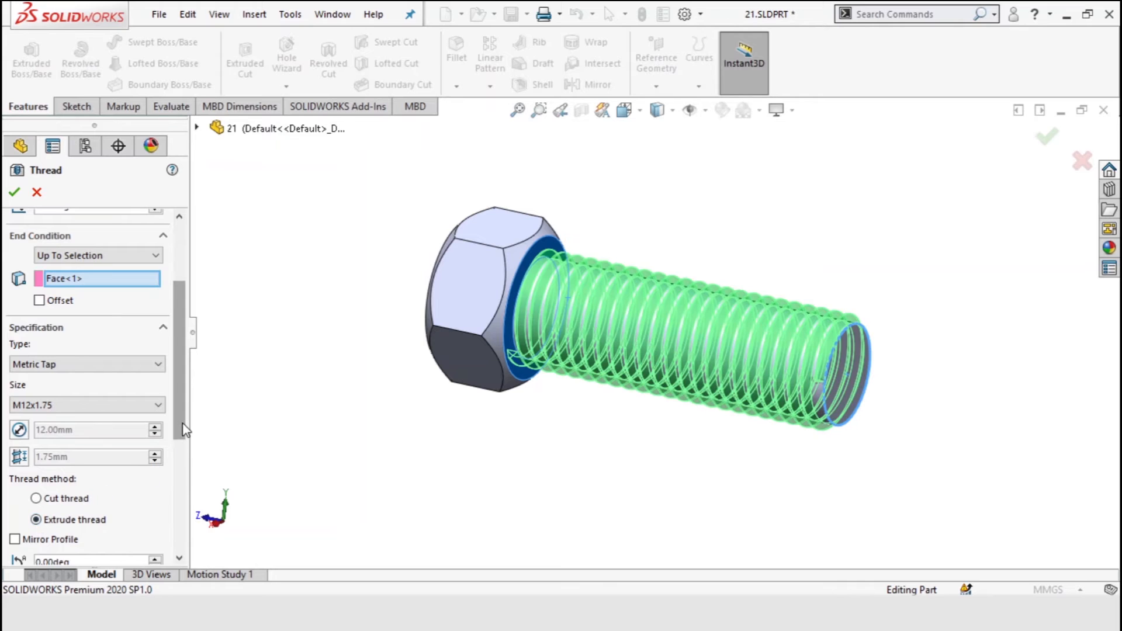
scroll(38, 285, down, 3)
click(14, 191)
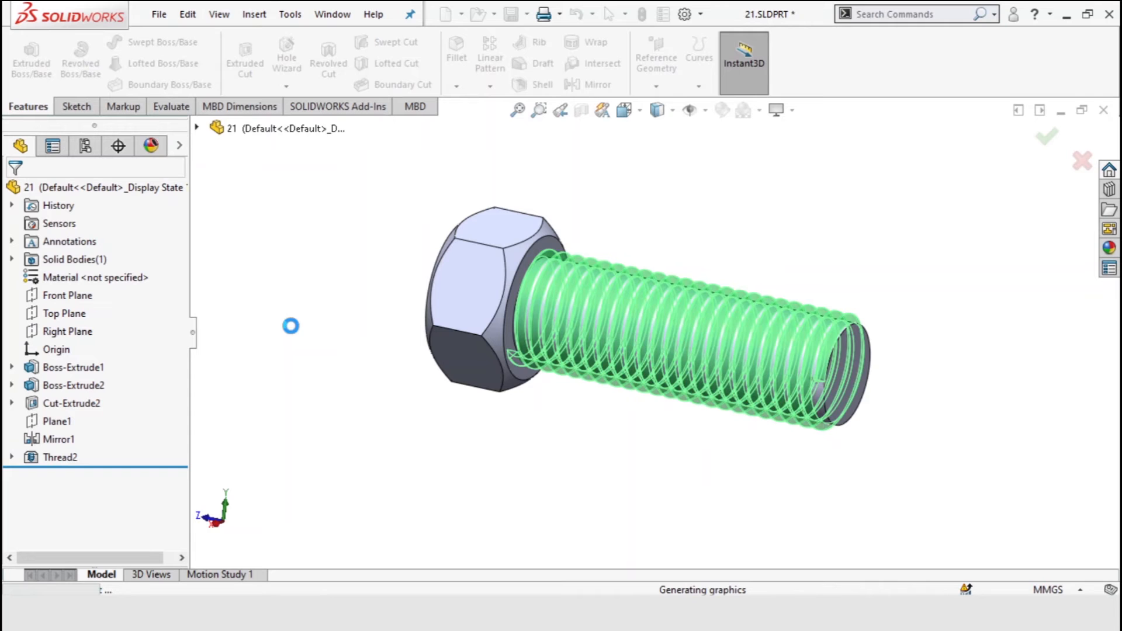
Step: Examine how the thread starts at the free end of the shank, up close and from several angles
click(518, 111)
click(538, 111)
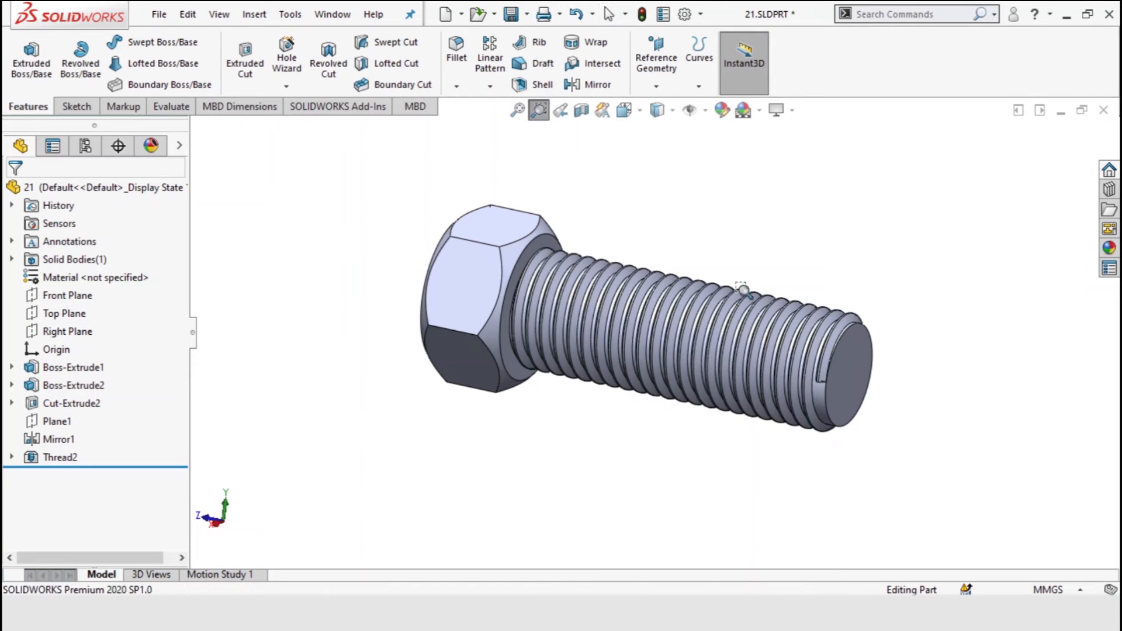
drag(834, 337, 894, 439)
right_click(812, 295)
click(856, 381)
drag(856, 376, 871, 248)
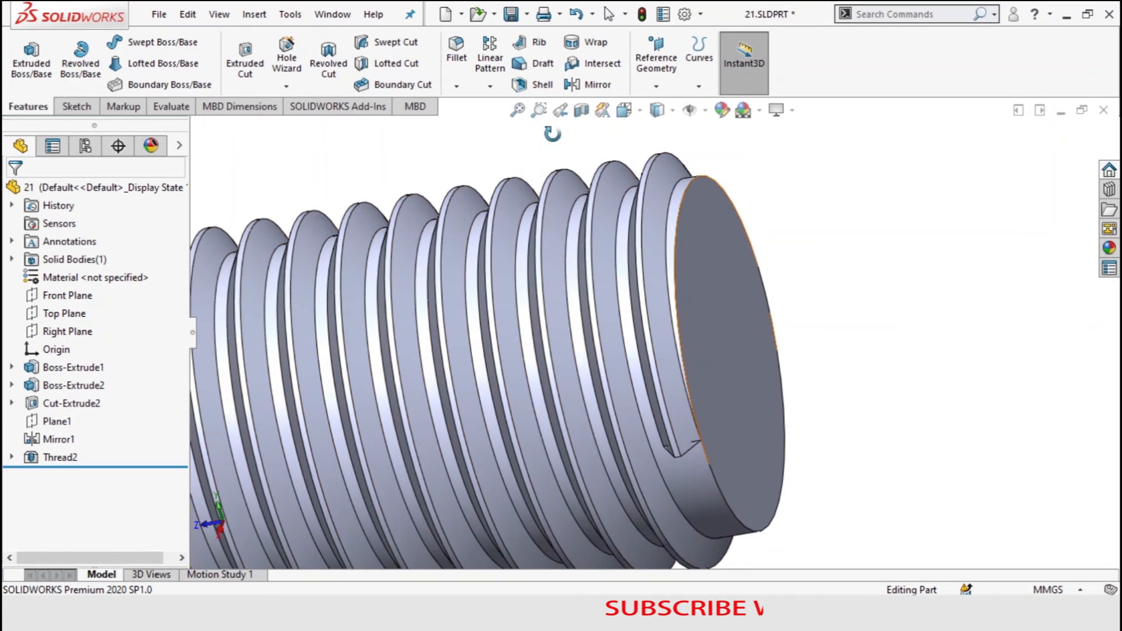
click(518, 110)
middle_drag(954, 243, 932, 399)
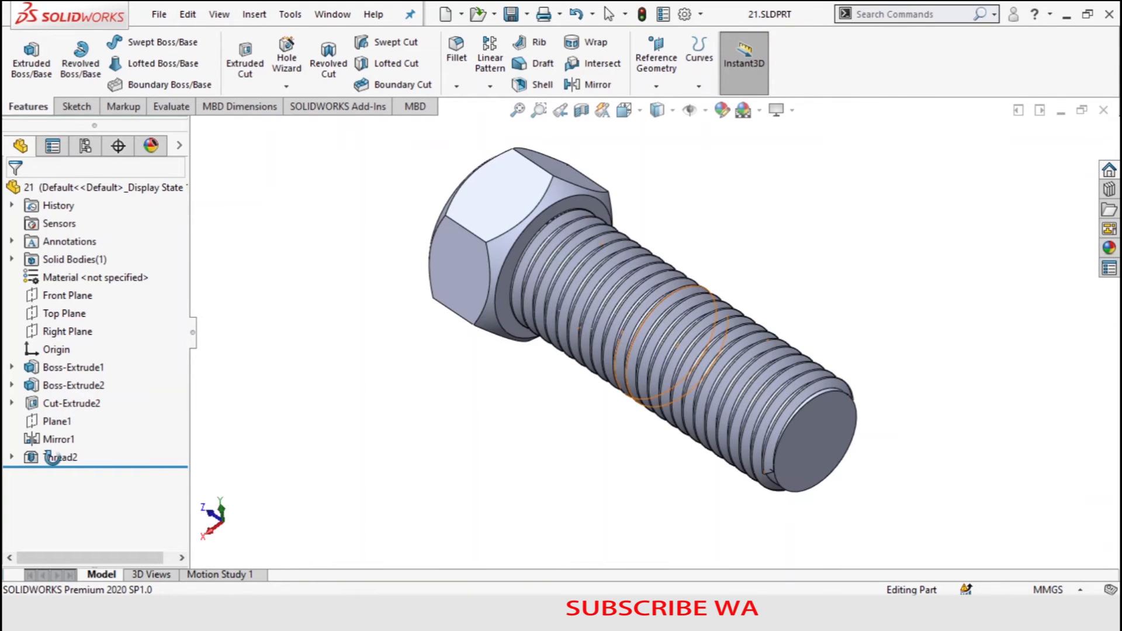
Step: Edit the thread to start with a 3 mm offset, reversed so that it extends beyond the shank's end edge
click(51, 458)
right_click(48, 461)
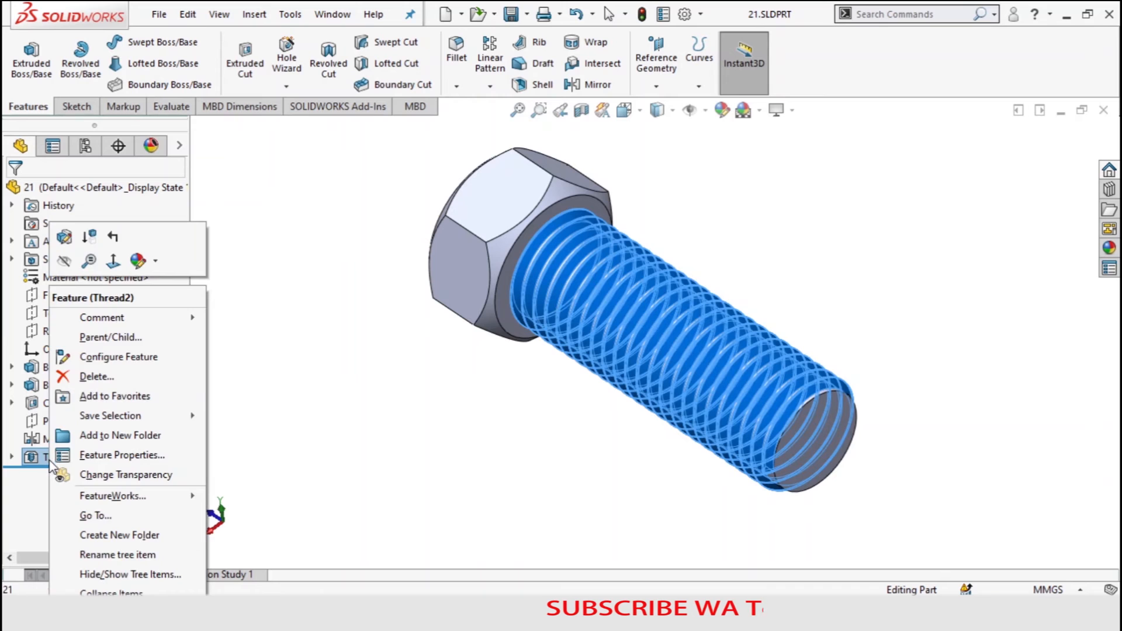
click(65, 235)
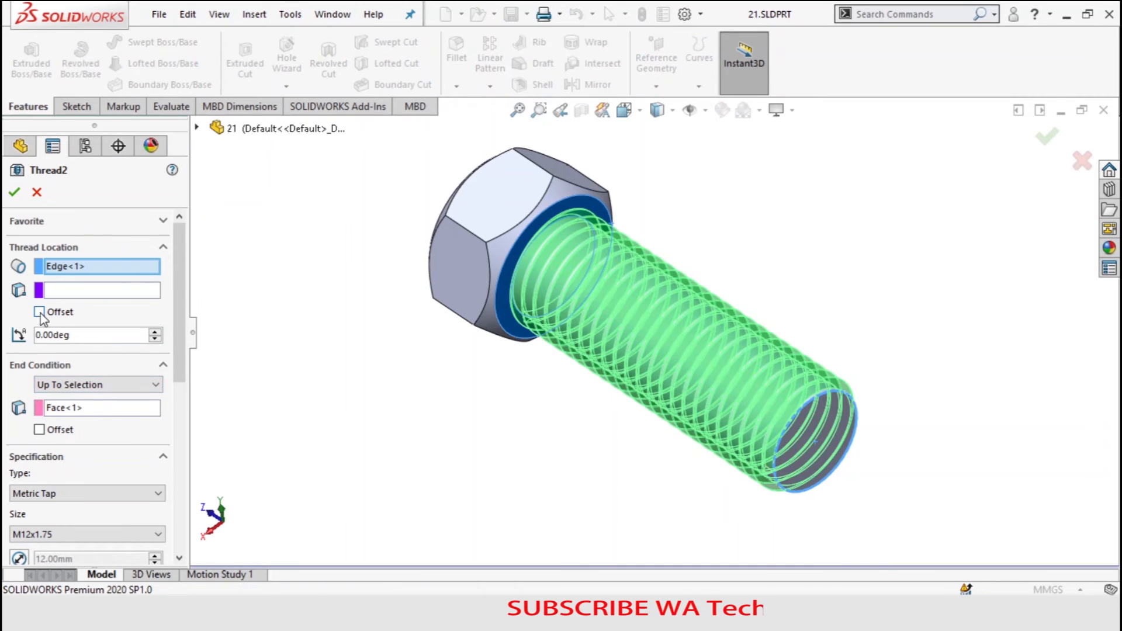
click(39, 312)
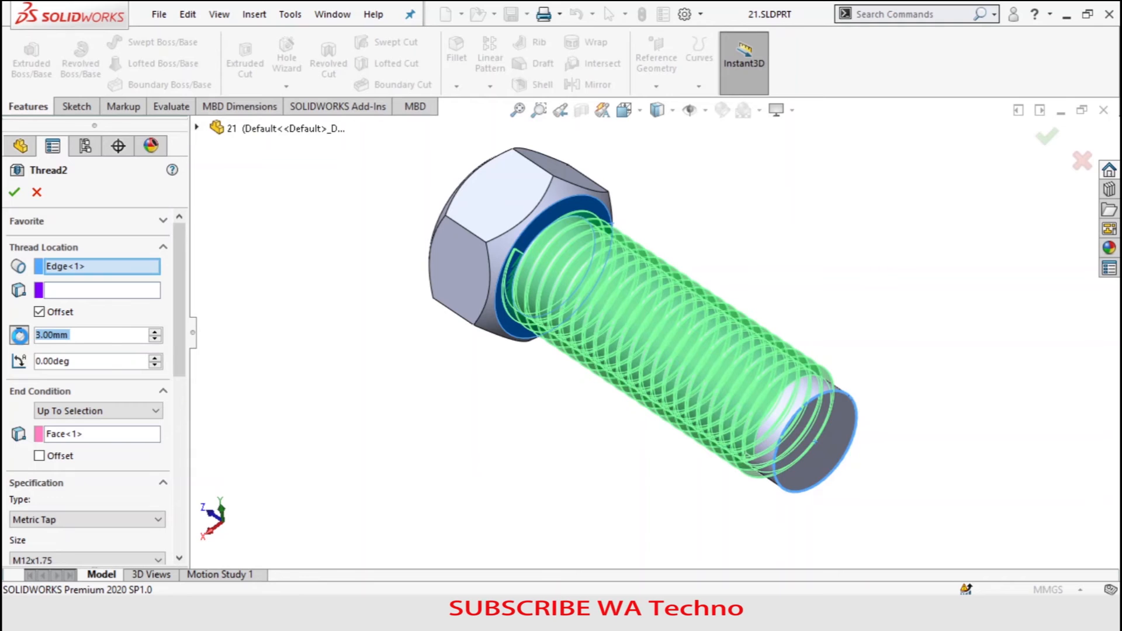
click(19, 335)
click(84, 339)
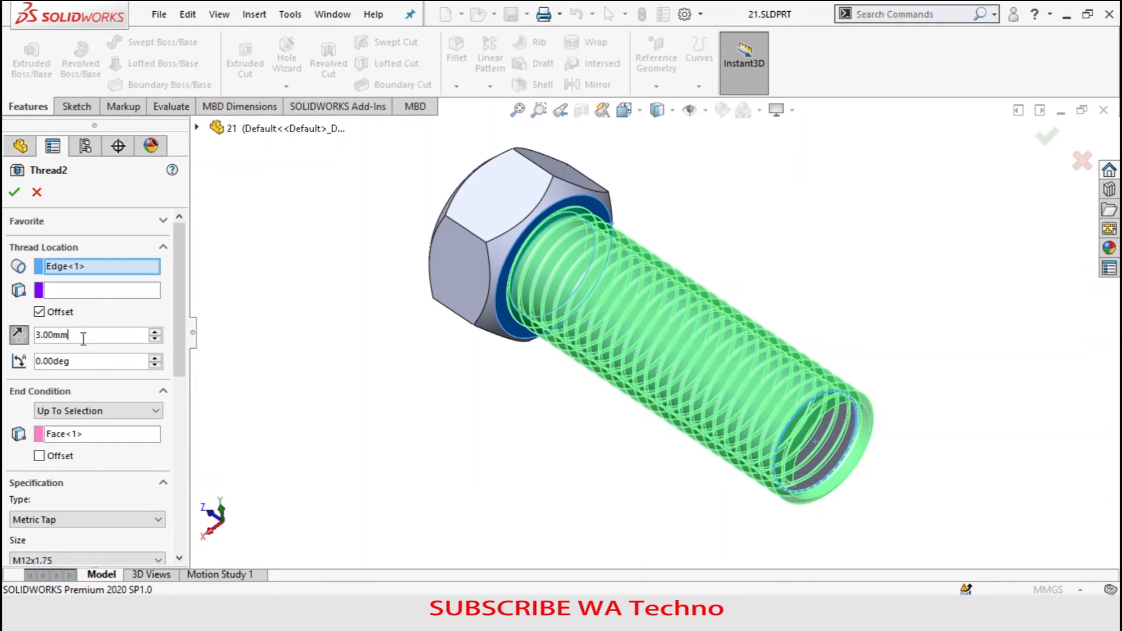
click(16, 193)
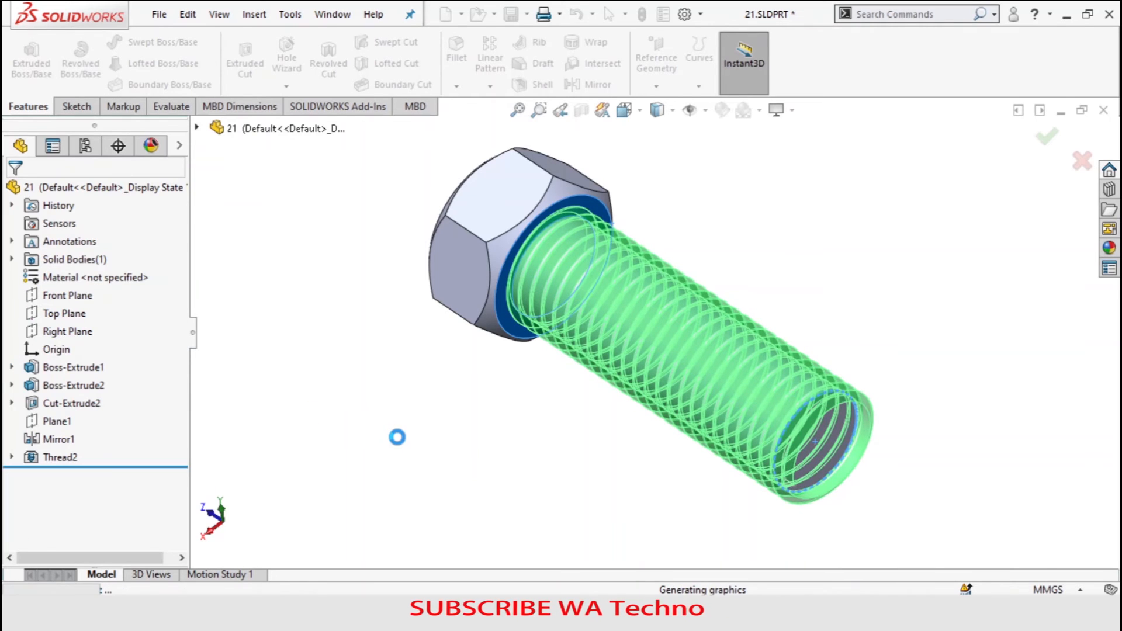
Step: Sketch two concentric circles, about 10.2 mm and 1.2 mm in diameter, centred at the origin on the shank's end face
click(831, 450)
click(900, 403)
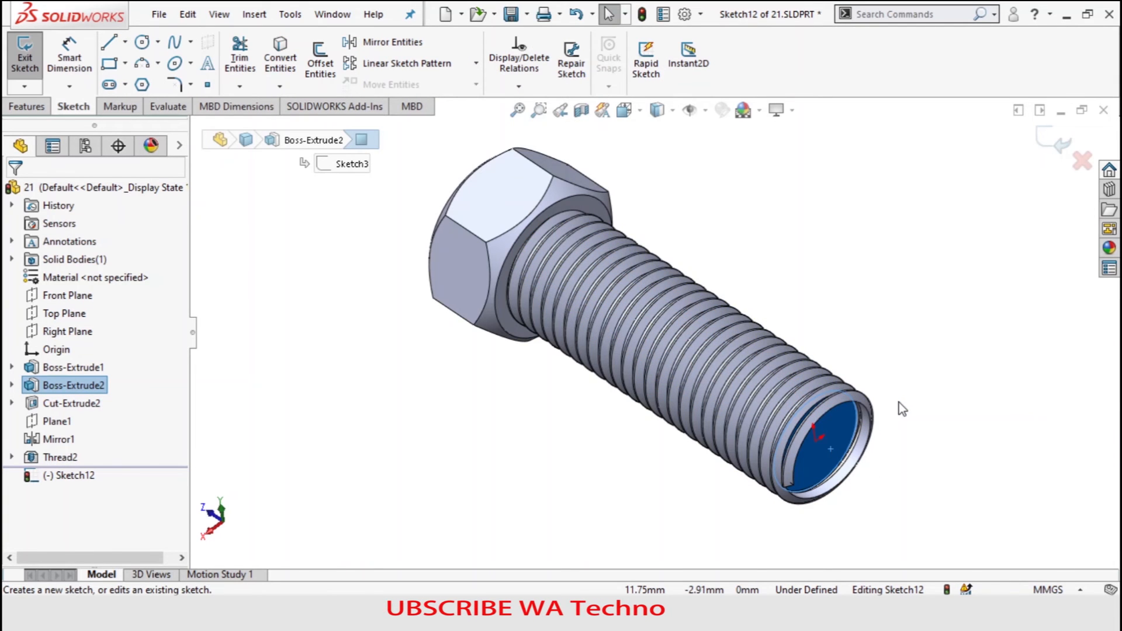
click(143, 42)
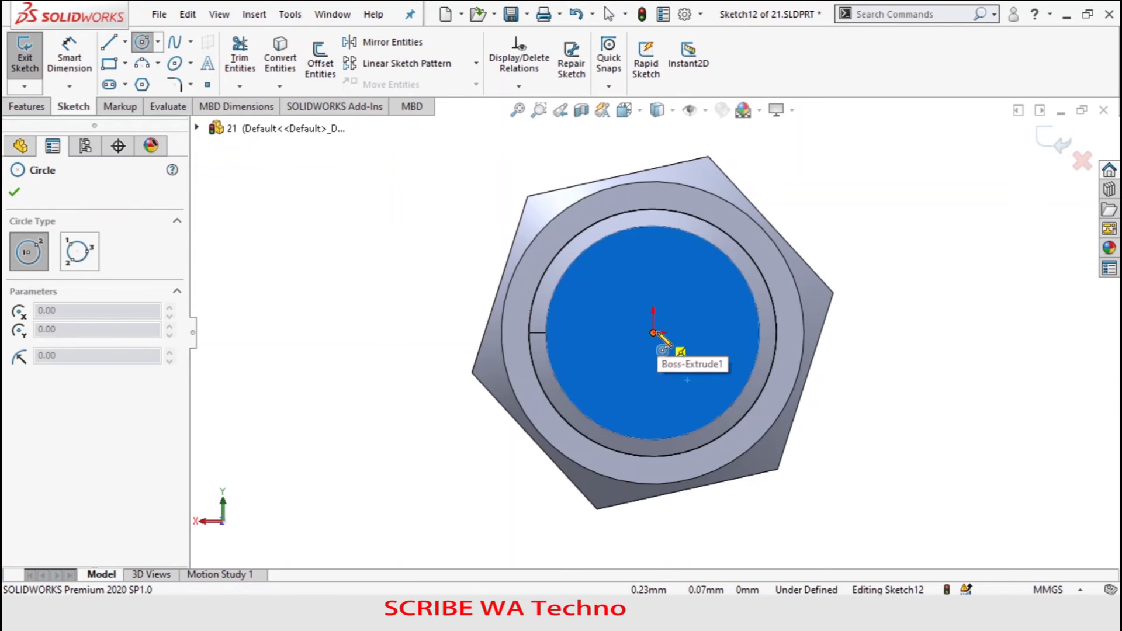
drag(653, 332, 739, 364)
drag(653, 332, 663, 337)
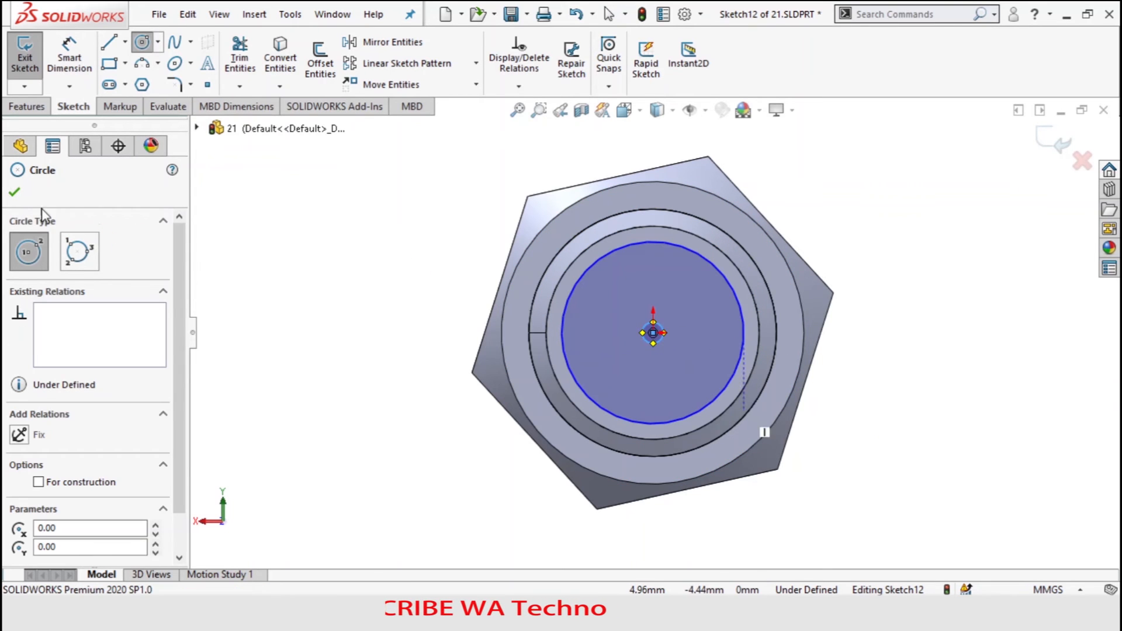
click(14, 192)
Step: Dimension the small inner circle to a diameter of 12 mm
click(70, 66)
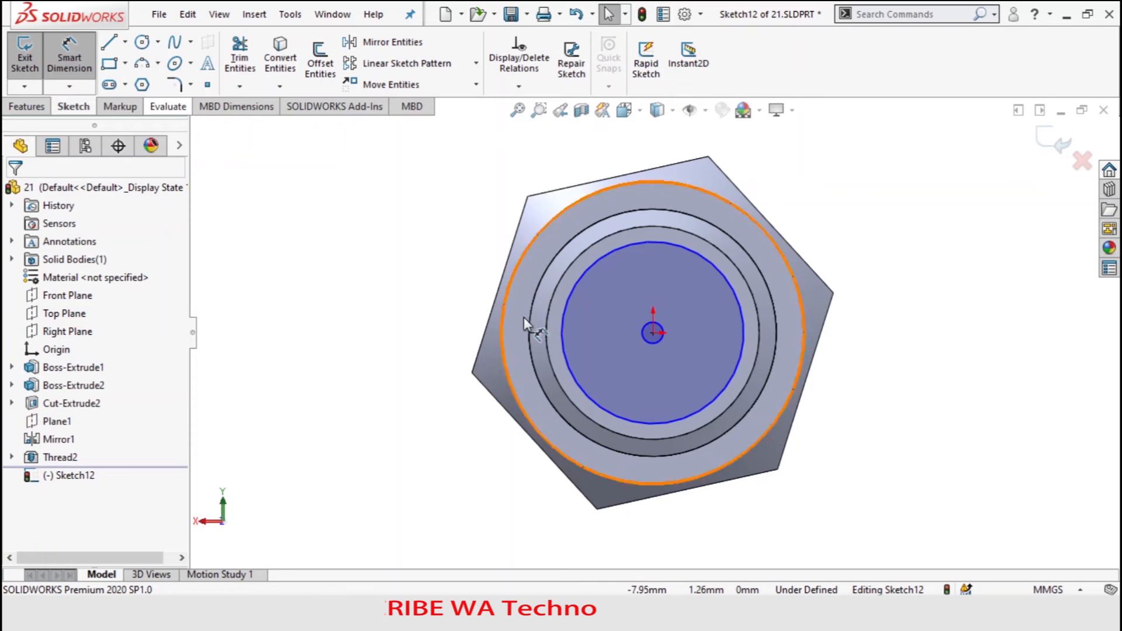
click(642, 337)
click(427, 392)
text(12)
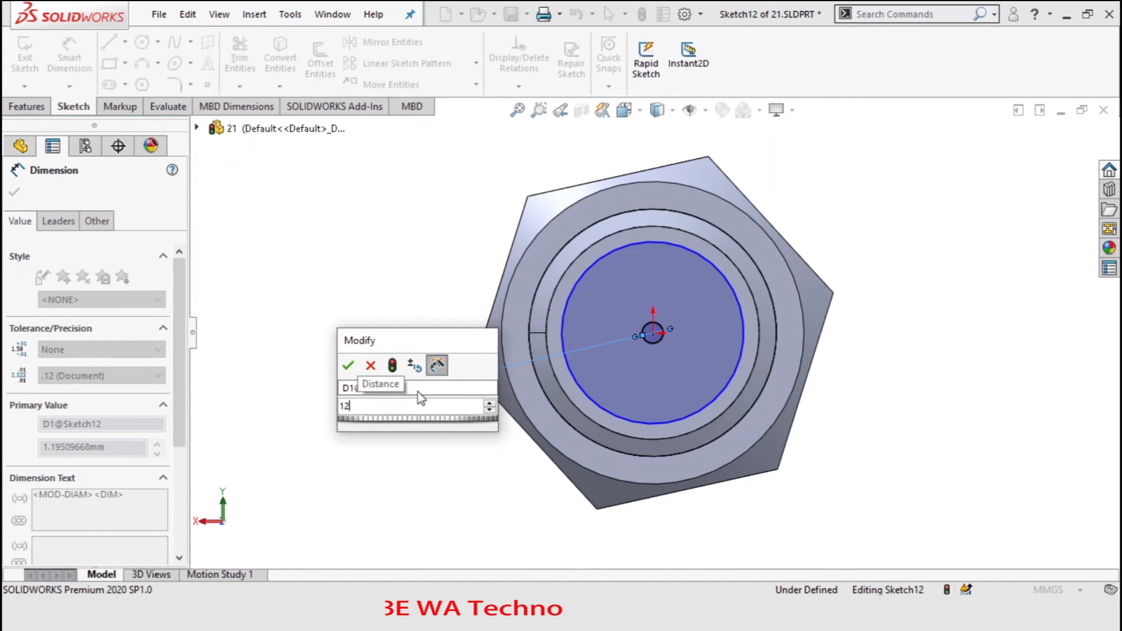
key(Return)
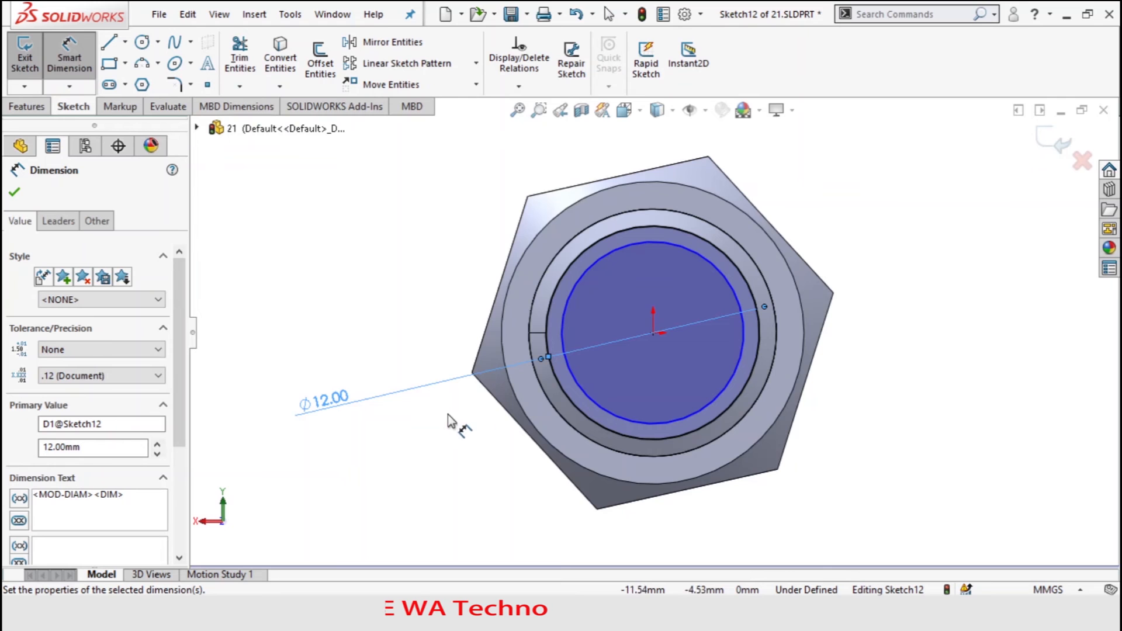
Step: Dimension the other concentric circle to a diameter of 25 mm
click(589, 394)
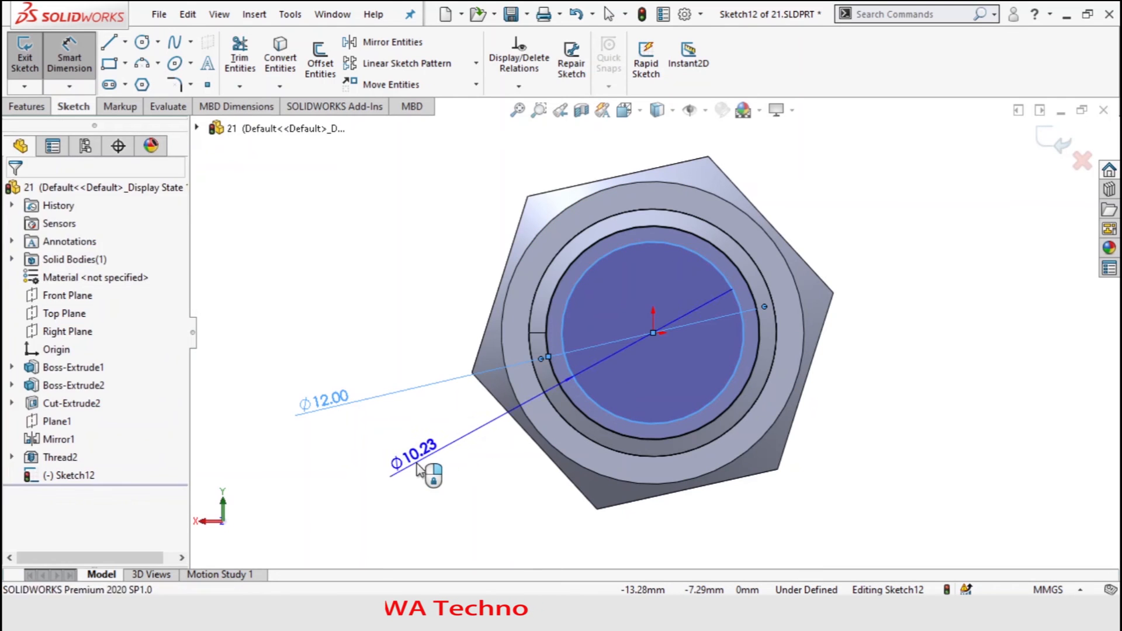
click(409, 470)
text(25)
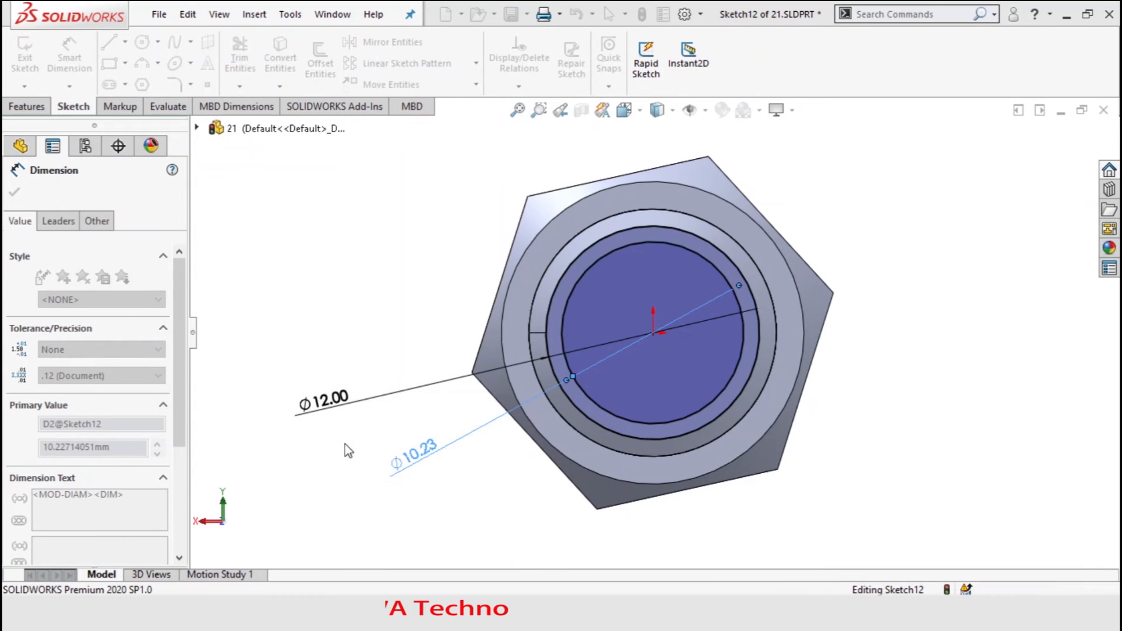
click(346, 442)
key(Escape)
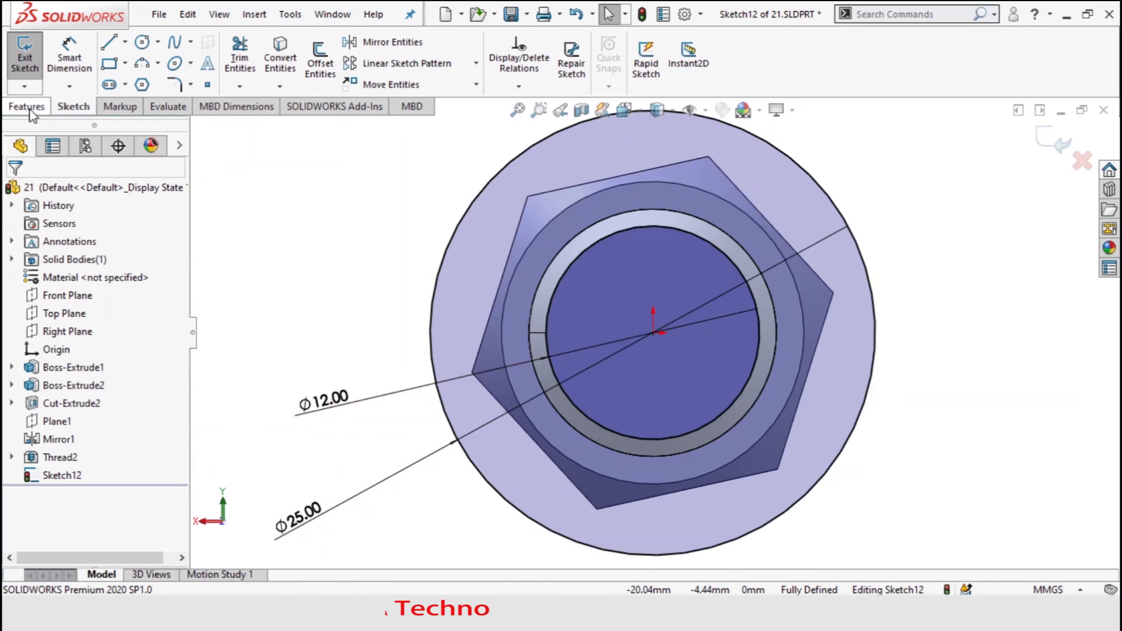
Step: Cut away the thread protruding past the shank's end with a 12 mm blind extruded cut of the ring sketch, directed away from the head
click(27, 106)
click(245, 61)
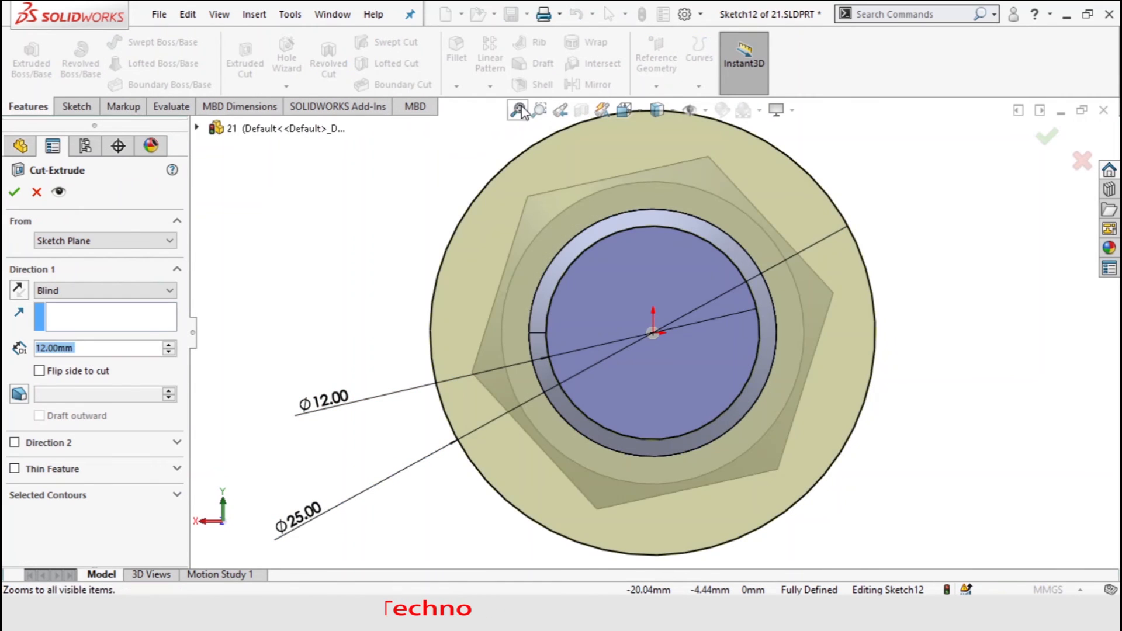
click(526, 110)
click(538, 112)
right_click(434, 169)
click(489, 261)
drag(414, 231, 159, 348)
click(18, 290)
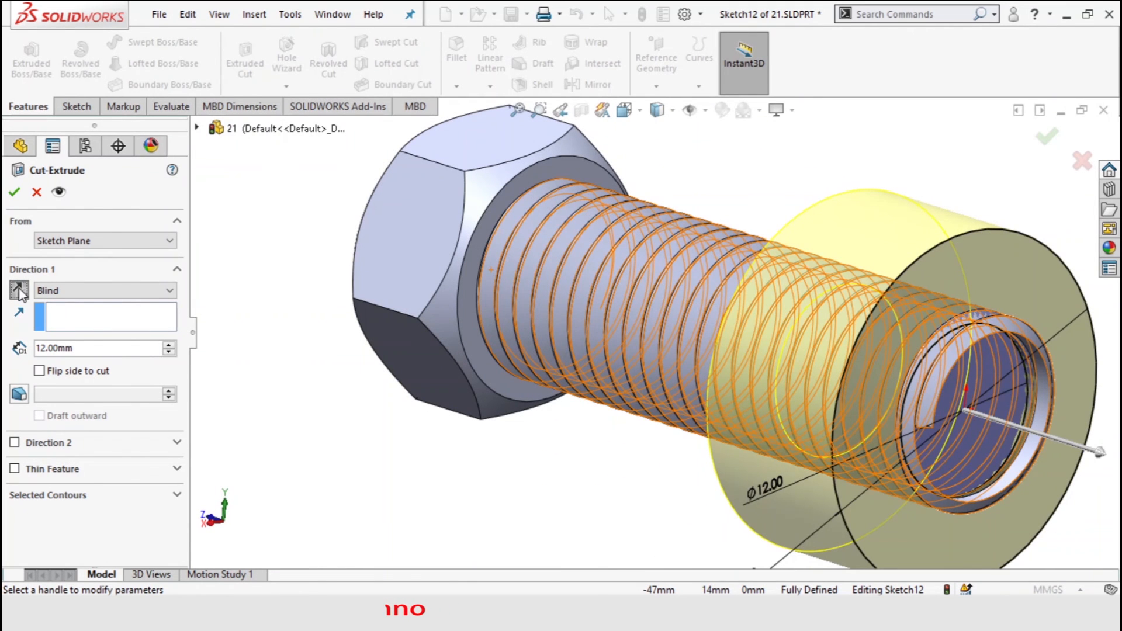
click(18, 290)
click(14, 193)
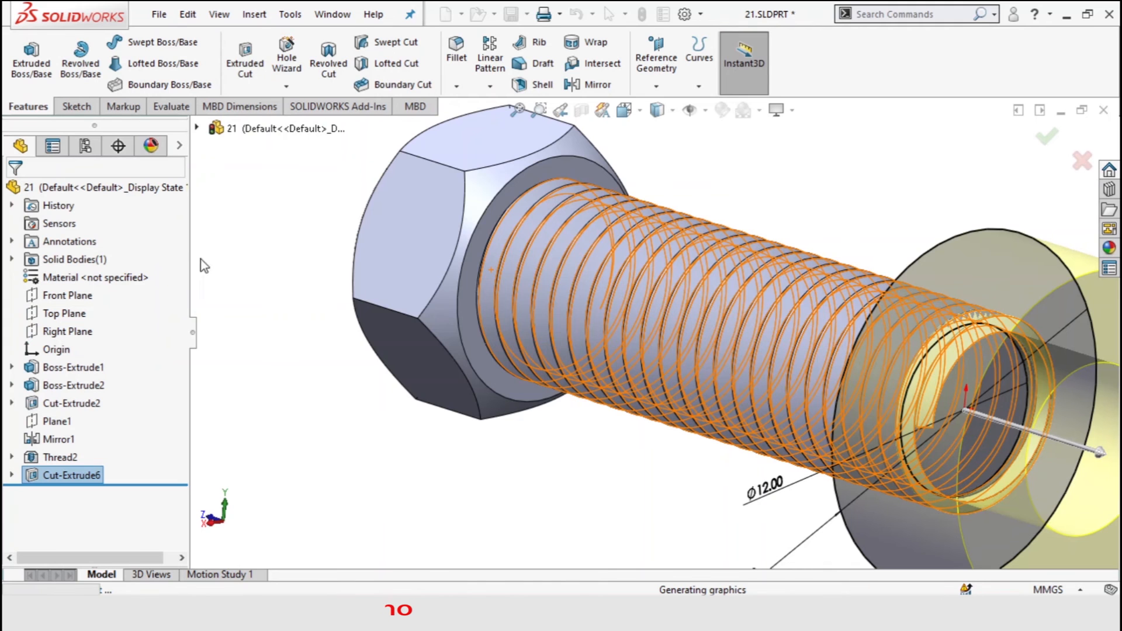
Step: Examine the trimmed thread at the shank's end face up close and in the whole bolt
click(522, 111)
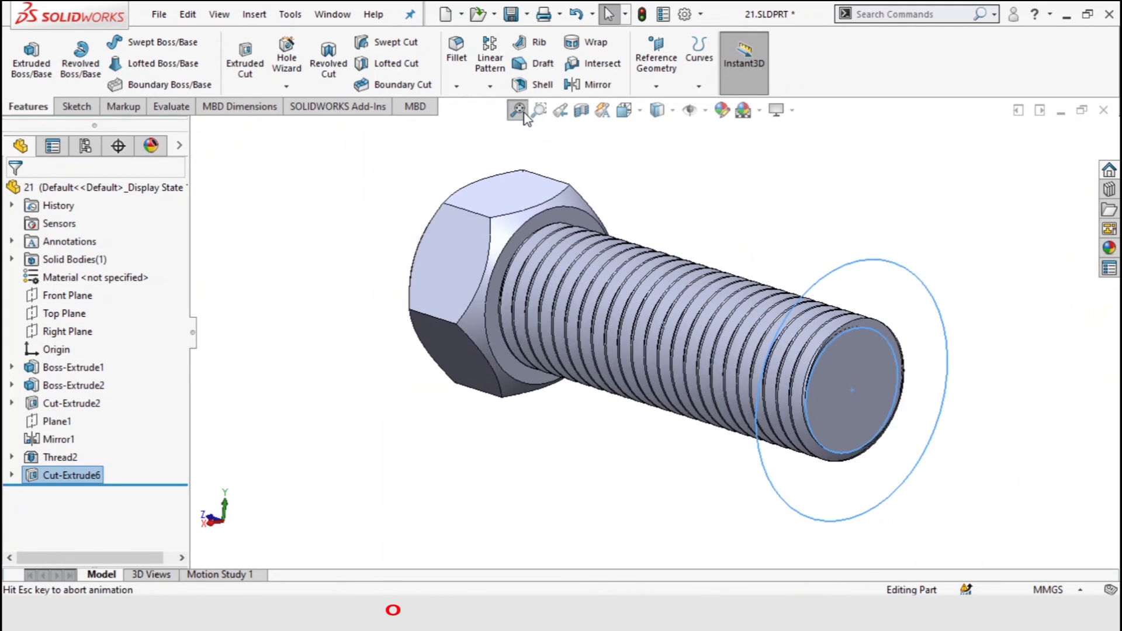
click(539, 110)
drag(757, 343, 806, 420)
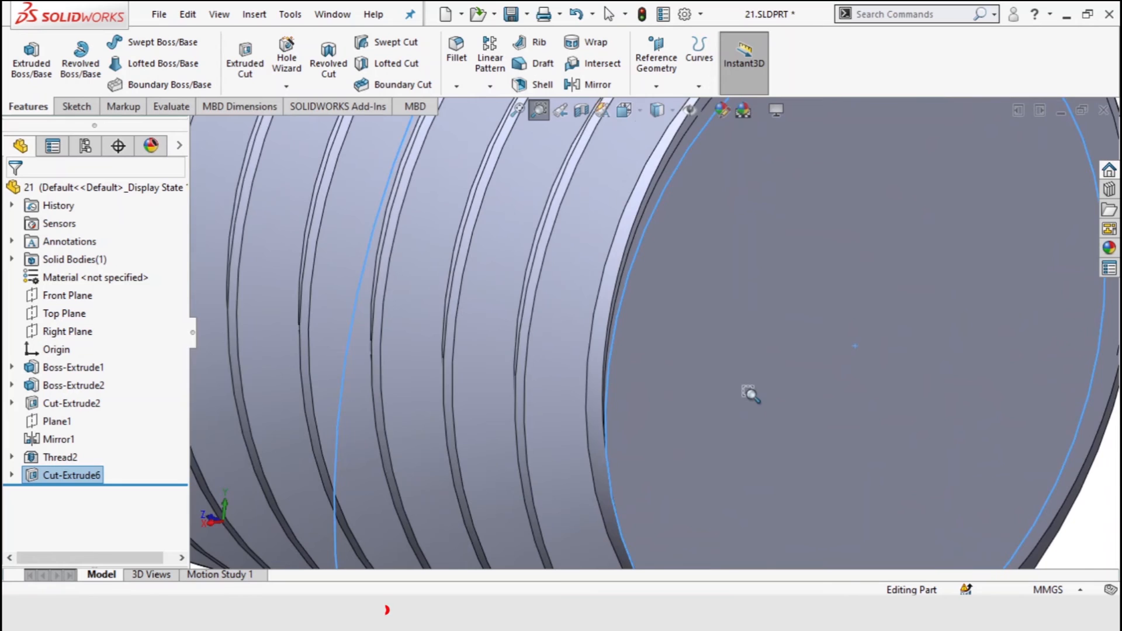
scroll(749, 394, up, 6)
right_click(339, 474)
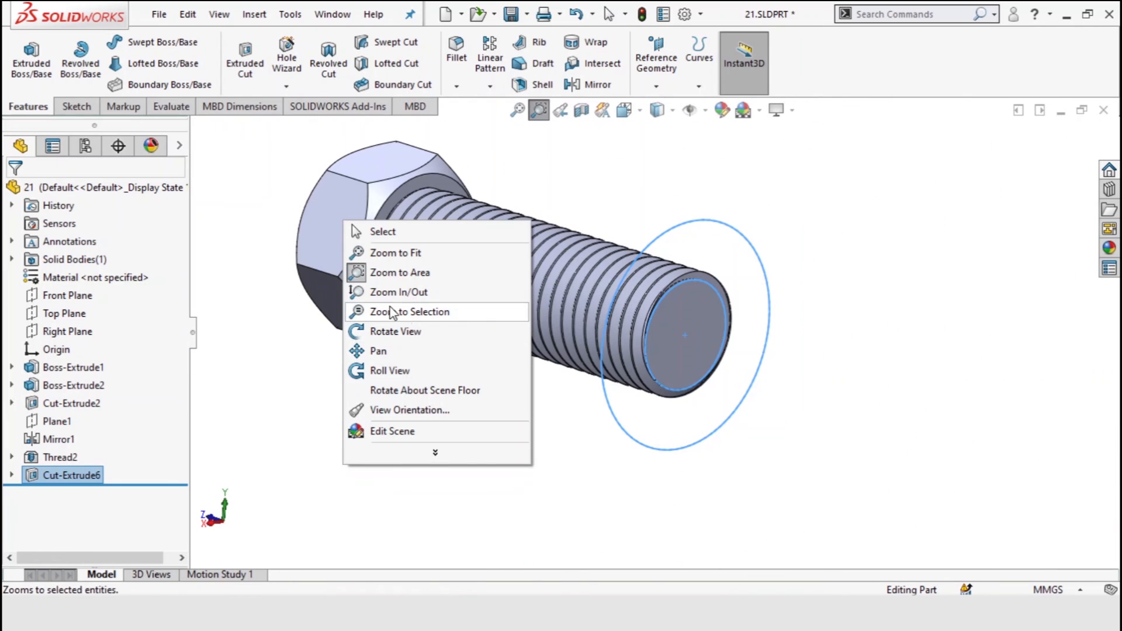
click(402, 272)
key(Escape)
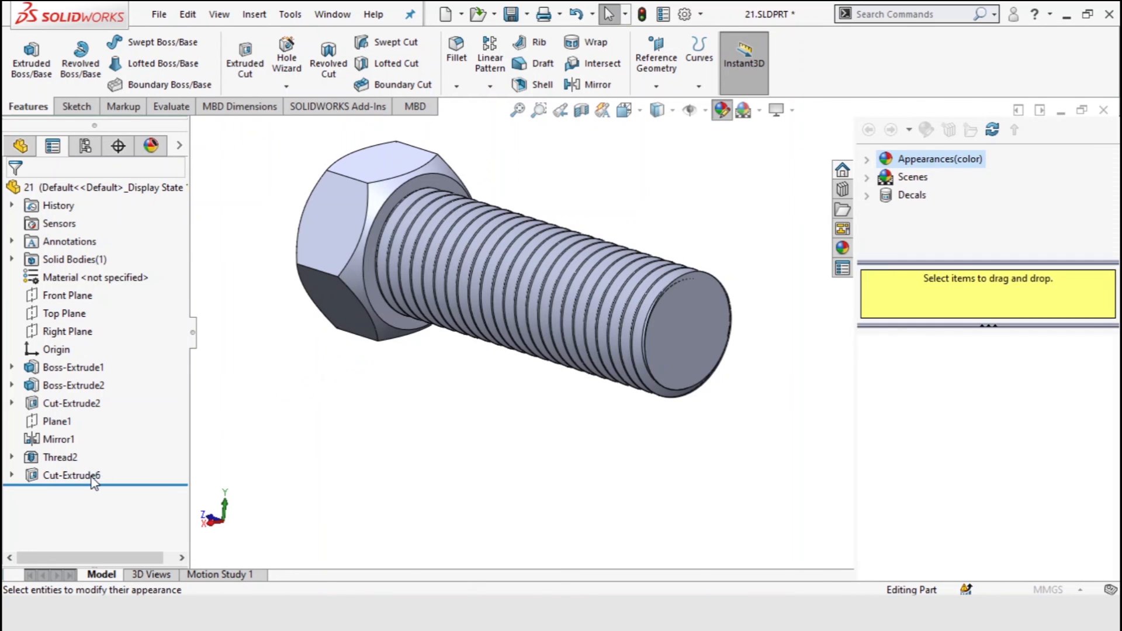
Step: Apply a white appearance to the bolt and turn on the Cartoon display effect
click(14, 192)
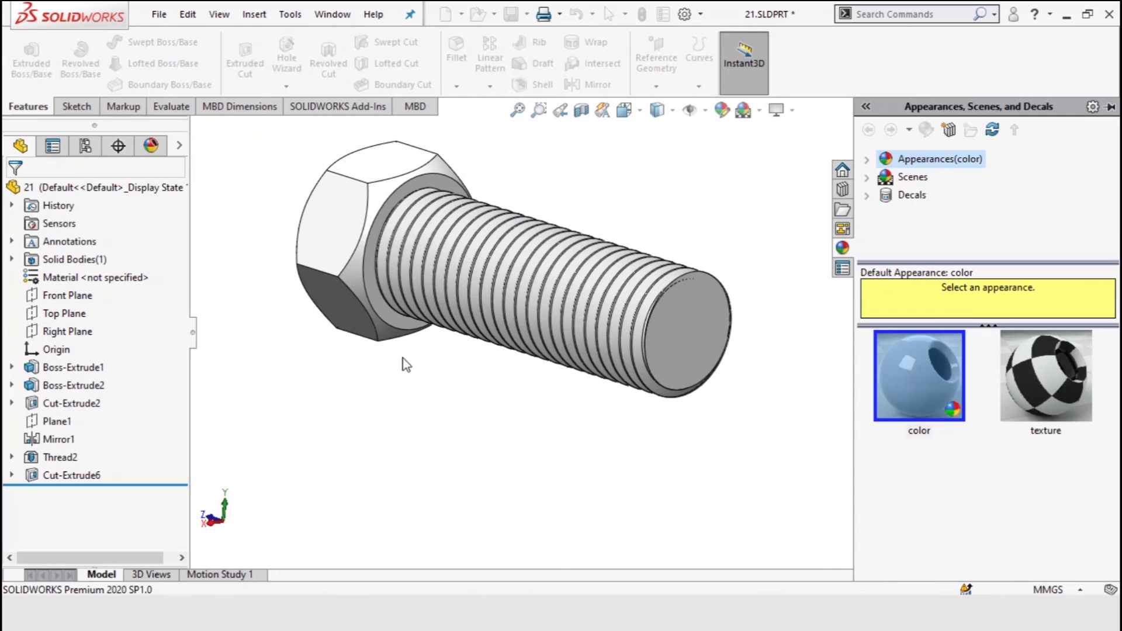
click(791, 111)
click(821, 189)
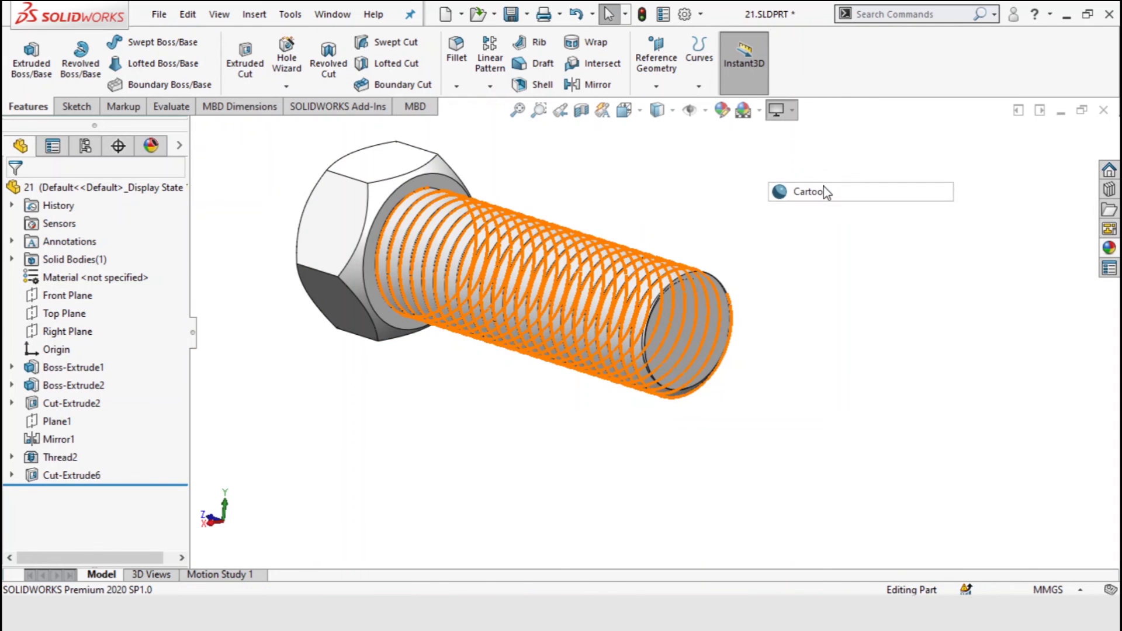
middle_drag(841, 263, 827, 448)
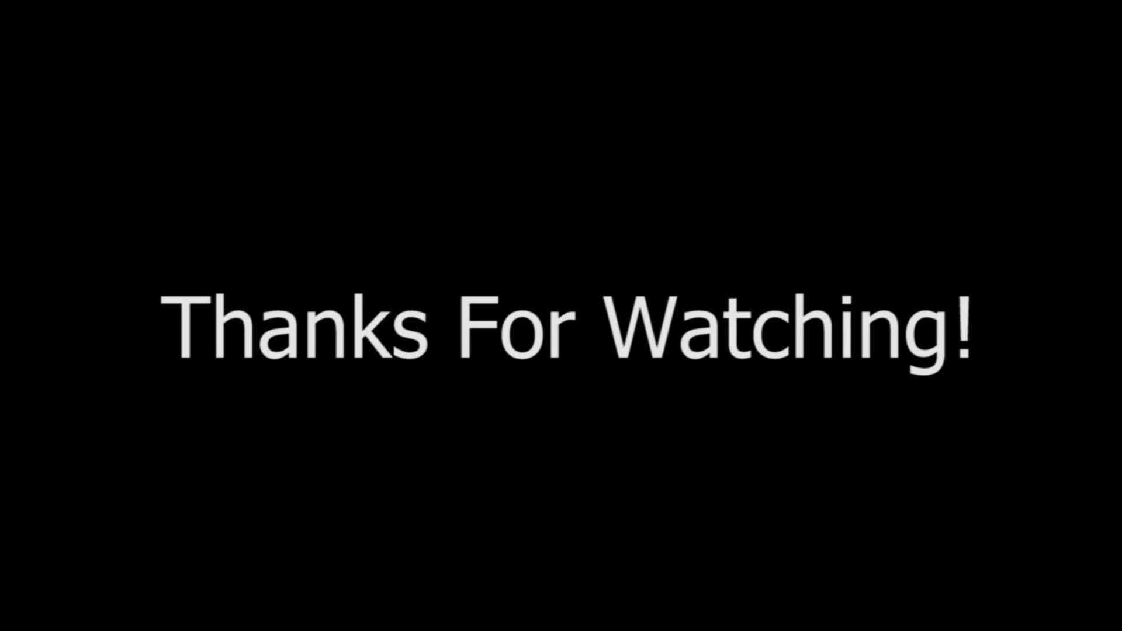